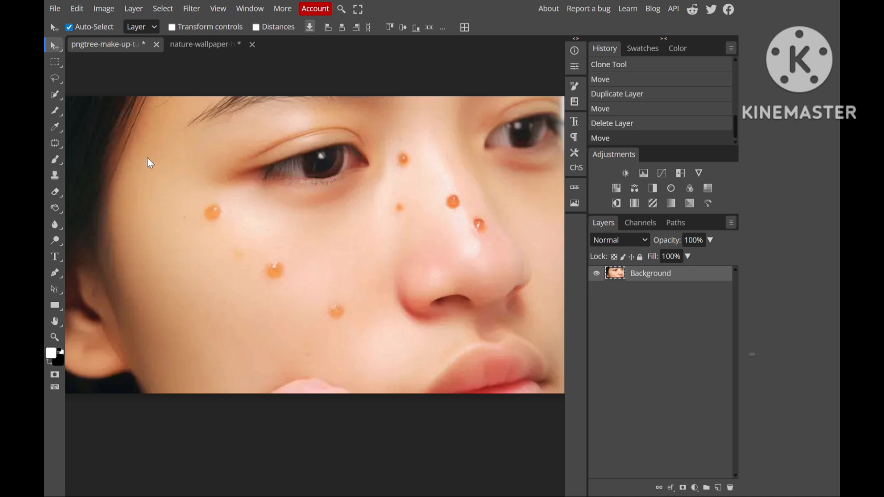
- Activate the Clone Stamp tool and lower its brush hardness to 0%
key("s")
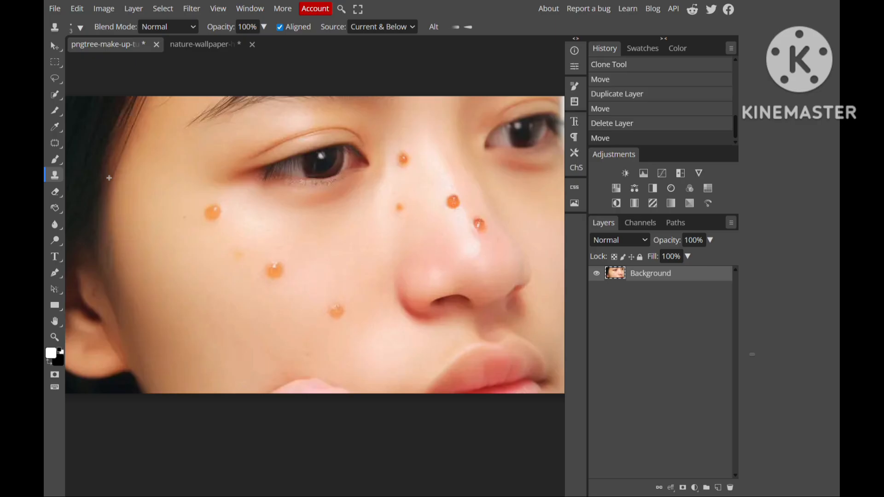
left_click(80, 28)
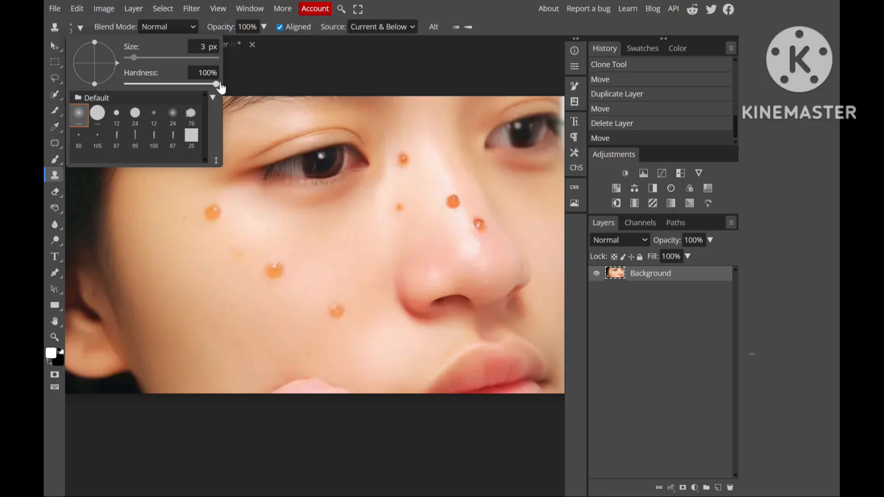
left_click_drag(221, 88, 152, 87)
left_click_drag(151, 85, 103, 83)
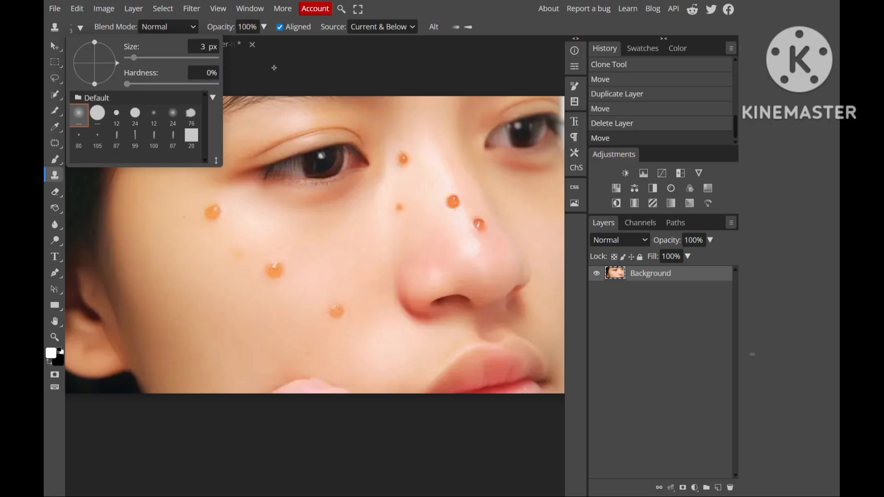
left_click(228, 81)
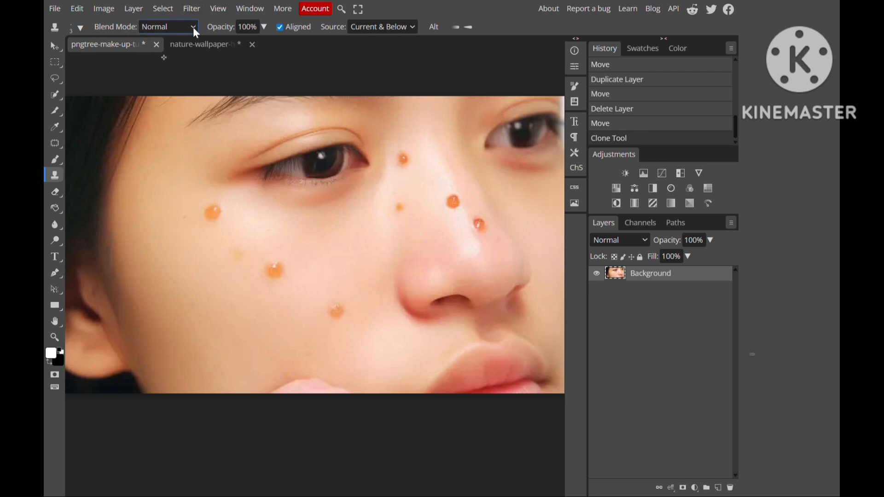
- Reduce the clone brush opacity to 15%
left_click(260, 27)
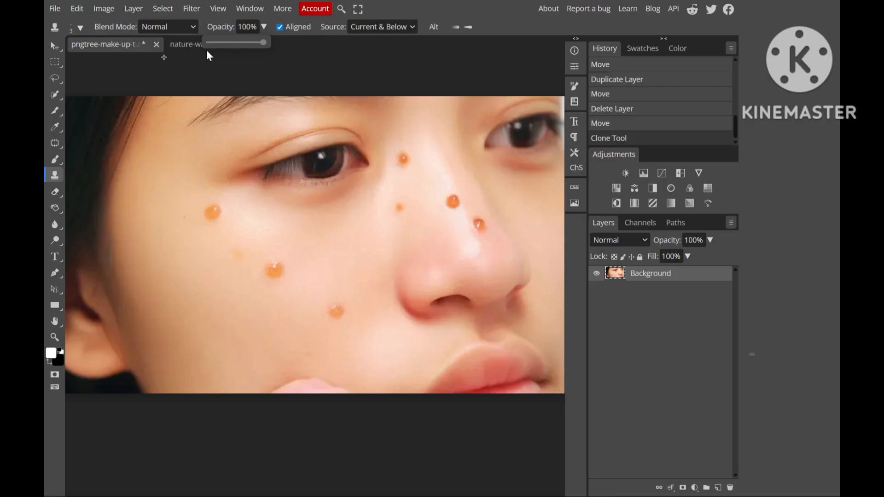
left_click_drag(213, 43, 218, 43)
left_click(223, 42)
left_click(219, 42)
left_click(264, 27)
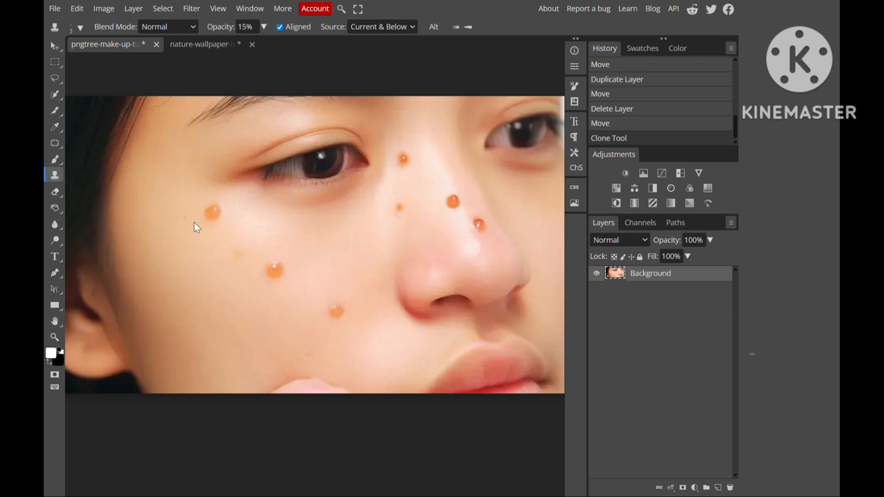
- Set the clone source to Current & Below and add a new empty layer above the Background
key("ctrl+plus")
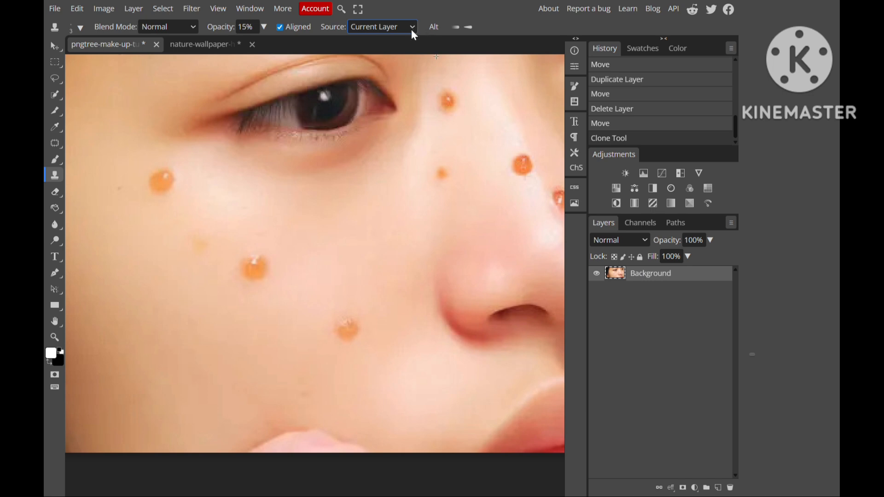
left_click(401, 56)
left_click(719, 489)
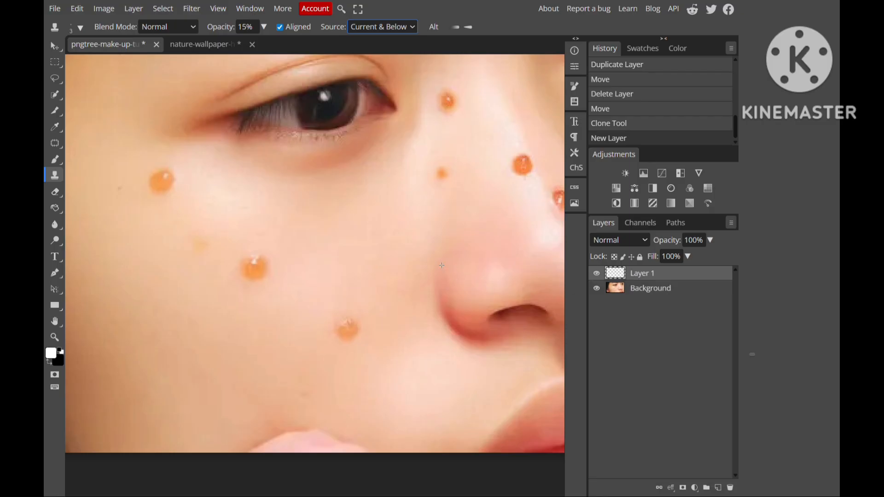
- Sample clean skin beside the blemish below the eye's outer corner, enlarge the clone brush, and stamp over that blemish
scroll(441, 265, "down", 3)
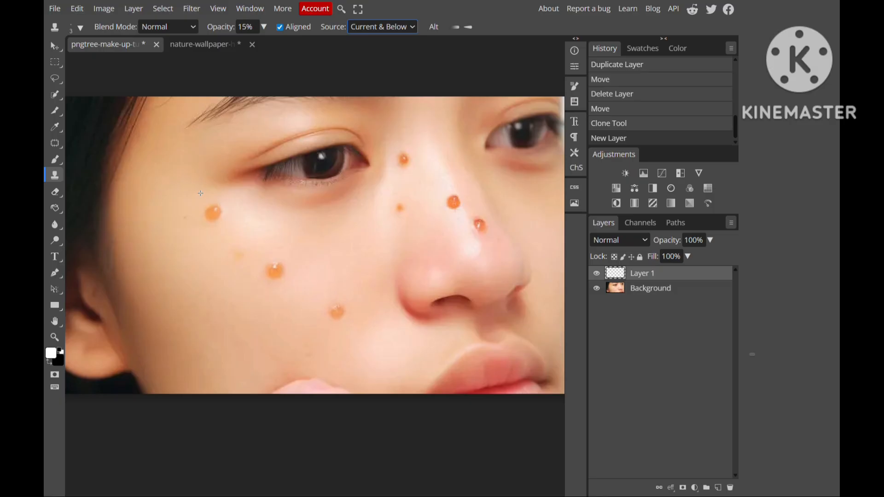
left_click(245, 214, "alt")
key("ctrl+plus")
key("ctrl+minus")
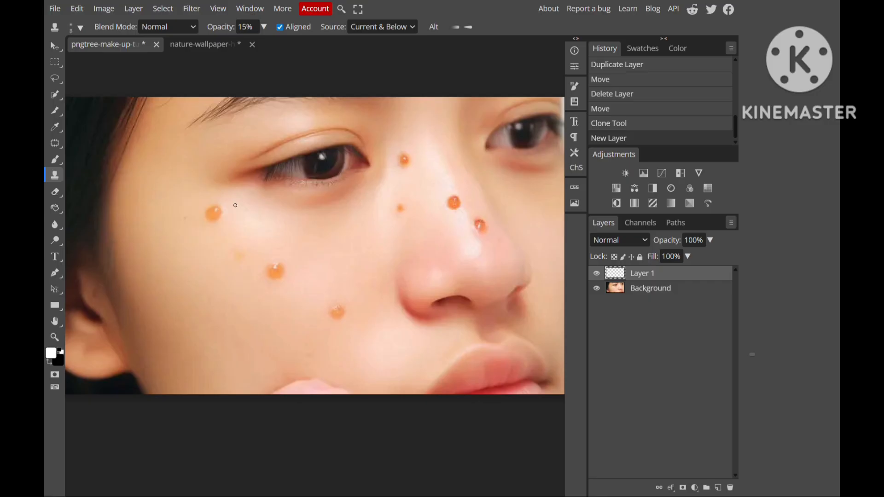
key("bracketright")
key("bracketright")
key("bracketright")
key("bracketright")
key("bracketright")
key("bracketright")
key("bracketright")
left_click(214, 213)
left_click(215, 213)
left_click(215, 213)
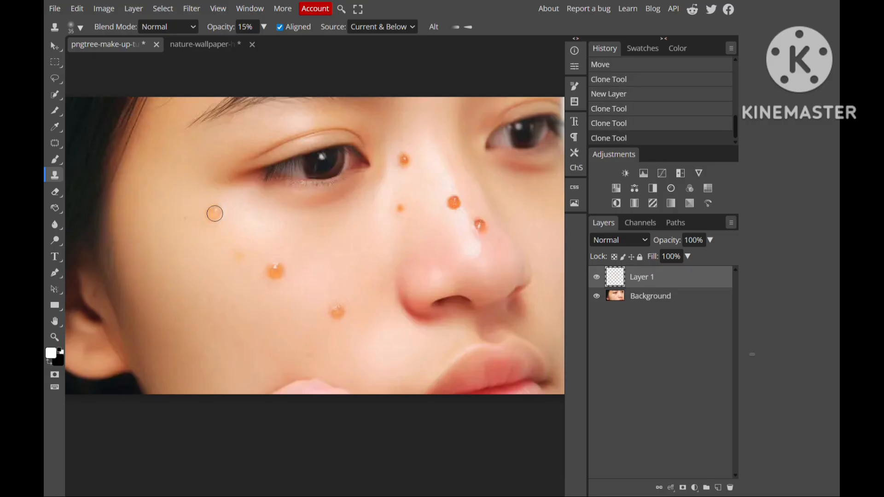
left_click(215, 214)
left_click(215, 214)
left_click(215, 213)
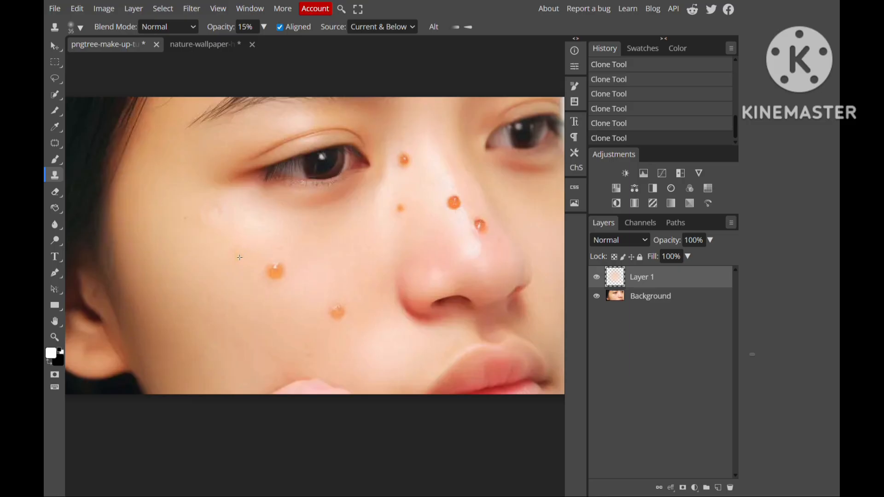
- Clone clean skin over the faint spot, the orange mid-cheek blemish and the lower cheek blemish, using a 45 px brush for the larger ones
left_click(239, 258)
left_click(276, 271)
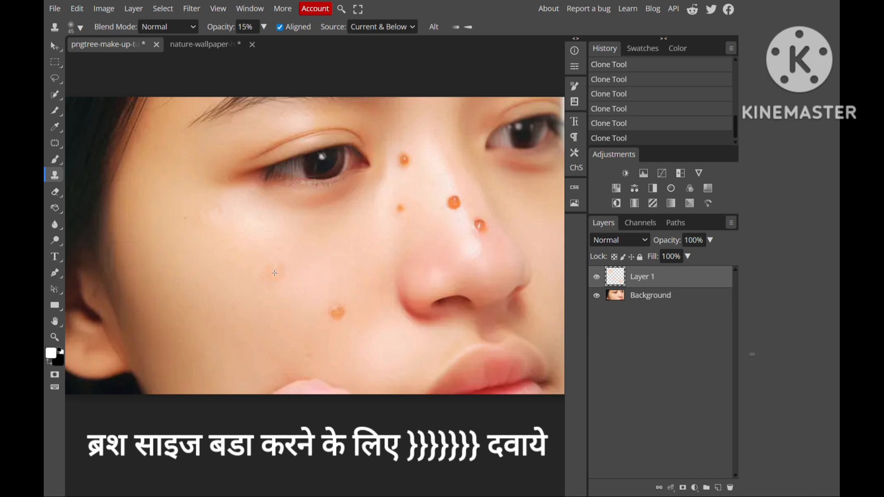
left_click(275, 273)
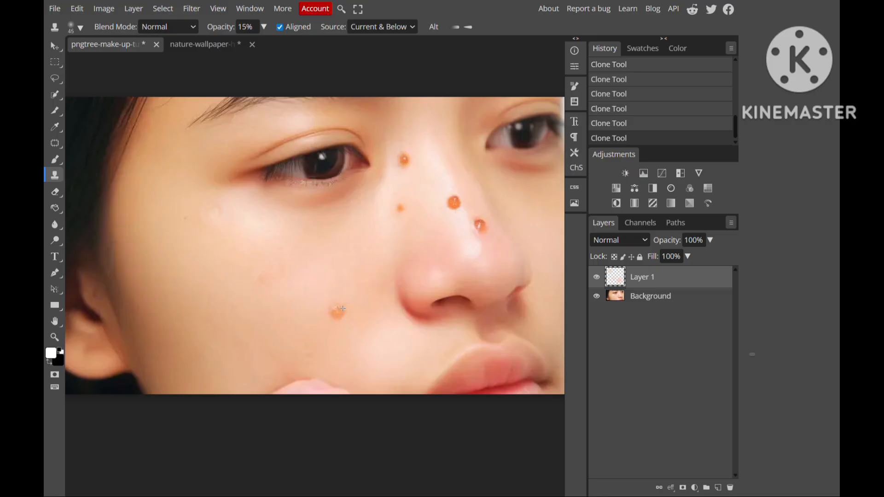
left_click(339, 313)
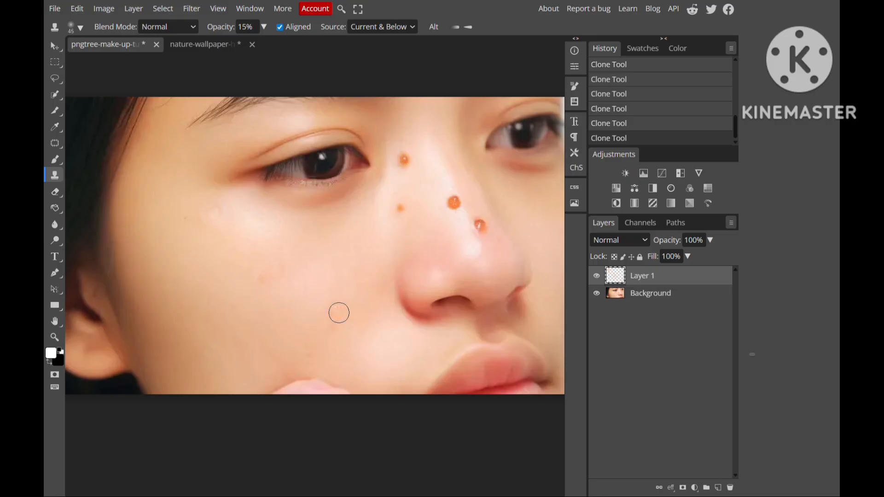
left_click(333, 328)
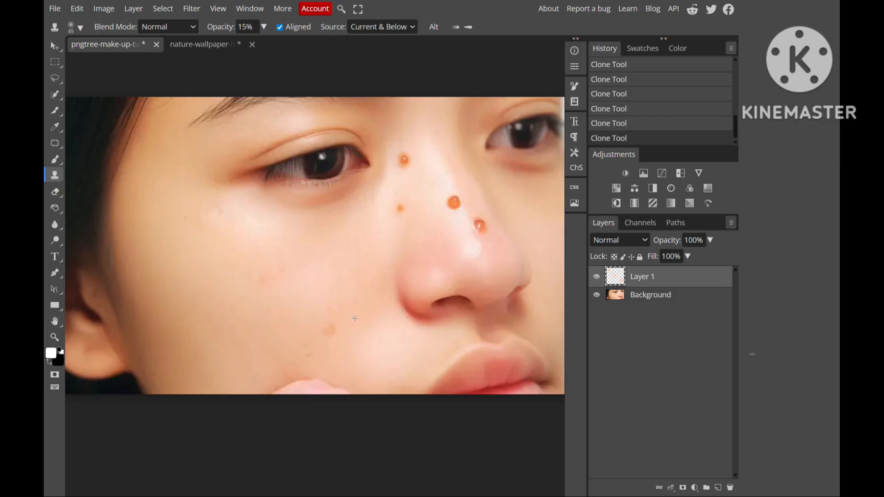
key("ctrl+alt+z")
key("ctrl+alt+z")
key("ctrl+alt+z")
key("ctrl+alt+z")
key("ctrl+alt+z")
key("ctrl+alt+z")
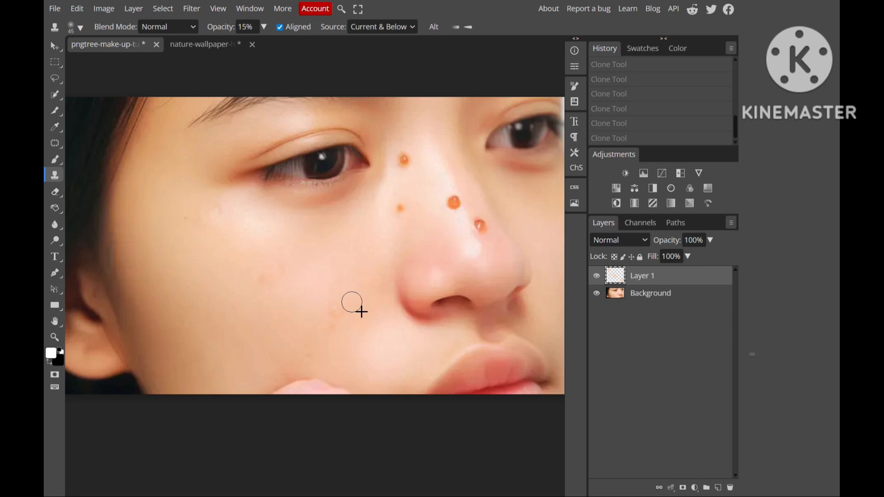
key("ctrl+shift+z")
key("ctrl+shift+z")
key("ctrl+shift+z")
key("ctrl+shift+z")
key("ctrl+shift+z")
key("ctrl+shift+z")
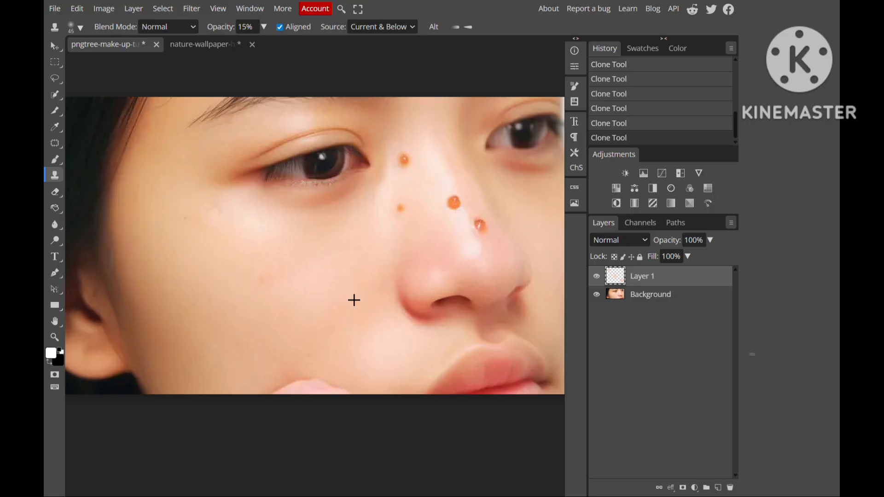
- Clone nearby skin over the remaining marks on the lower and middle cheek to even out the tone
left_click(346, 289, "alt")
left_click(335, 315)
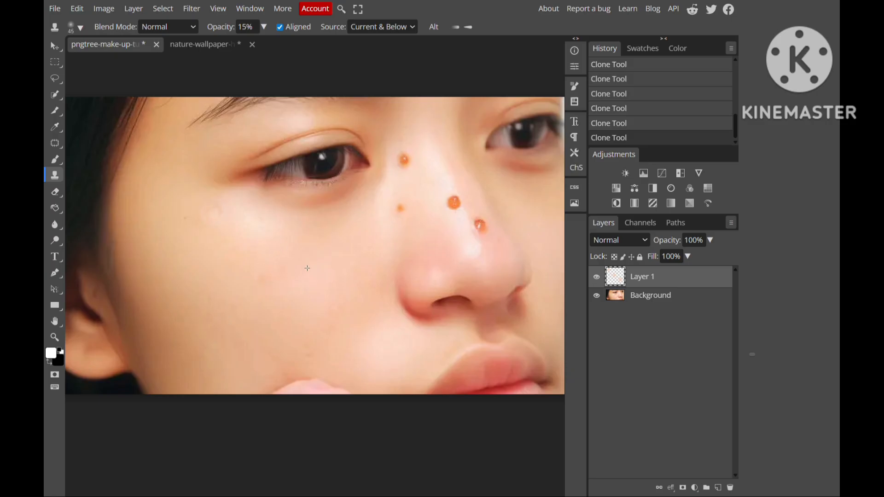
left_click(294, 301, "alt")
mouse_move(282, 278)
left_mouse_down()
mouse_move(258, 276)
mouse_move(271, 272)
mouse_move(280, 285)
left_mouse_up()
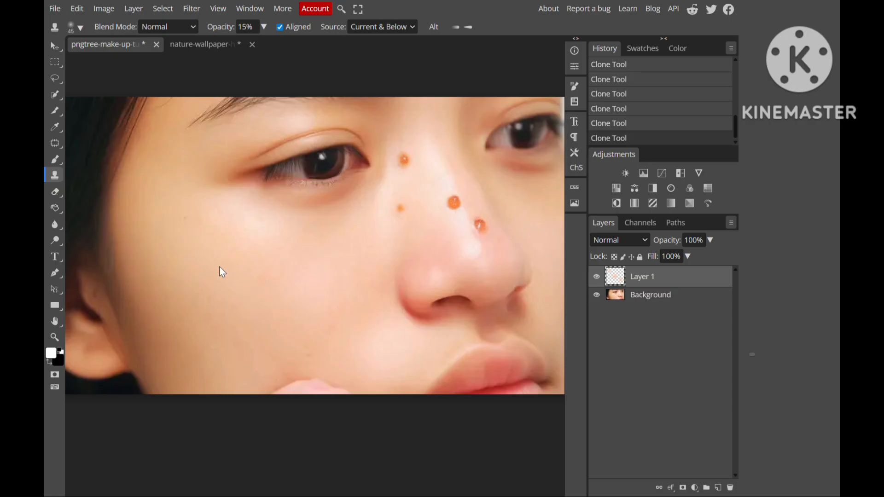
- Compare the cheek before and after retouching by toggling the visibility of Layer 1
key("ctrl+minus")
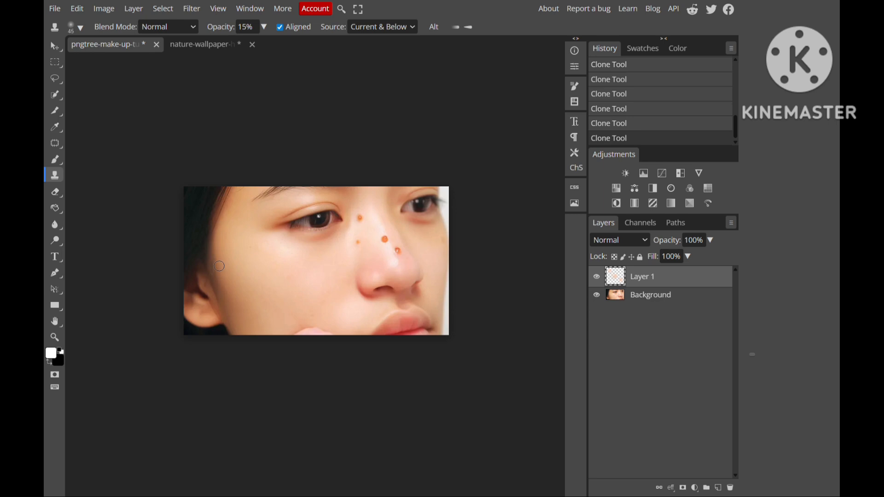
key("ctrl+minus")
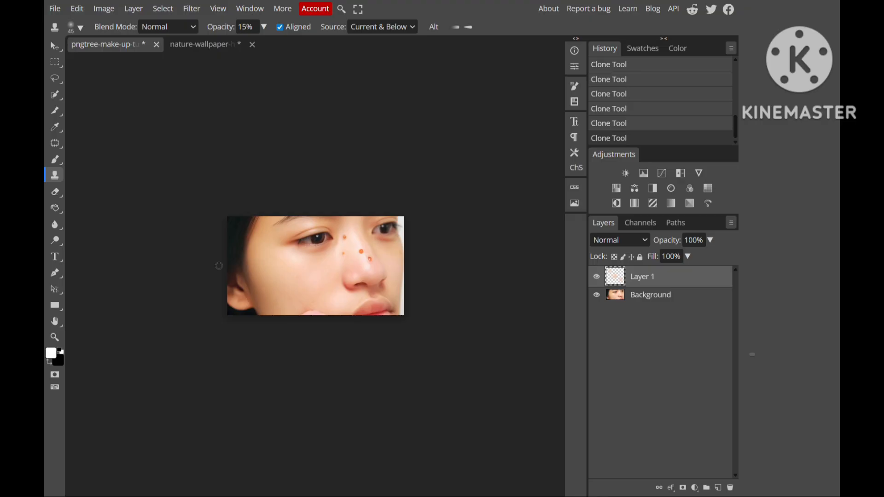
key("ctrl+plus")
key("ctrl+plus")
key("ctrl+plus")
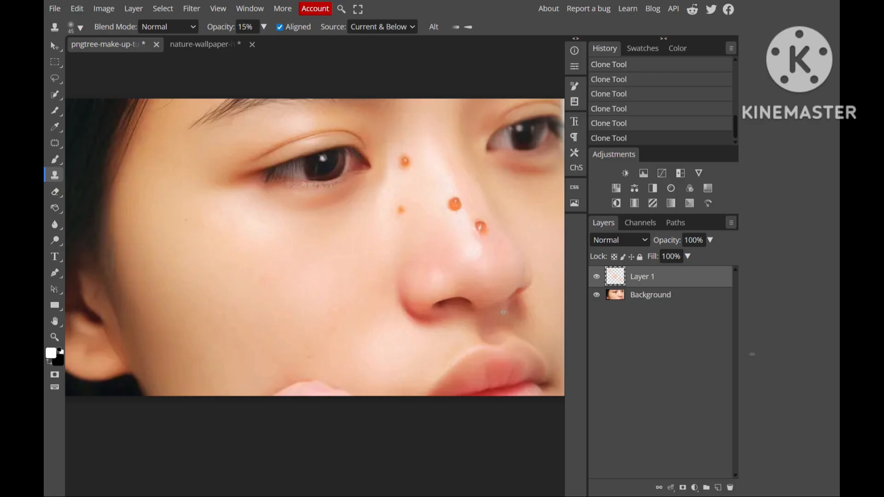
left_click(598, 278)
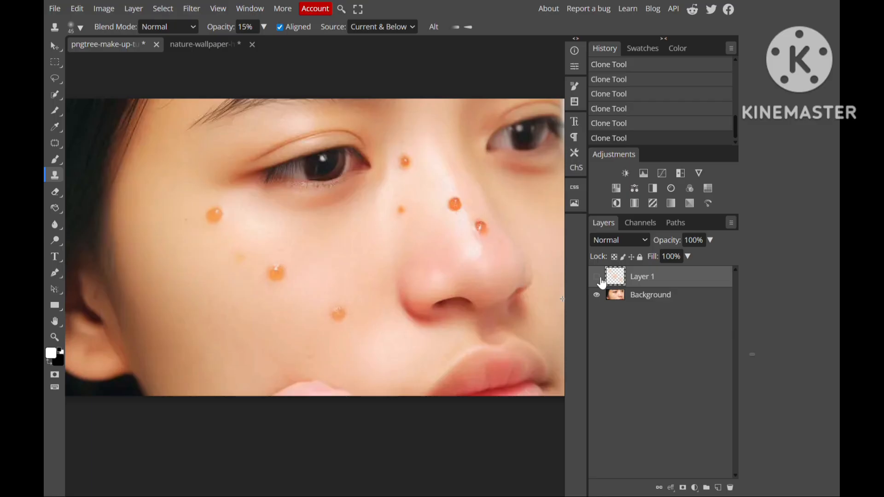
left_click(598, 278)
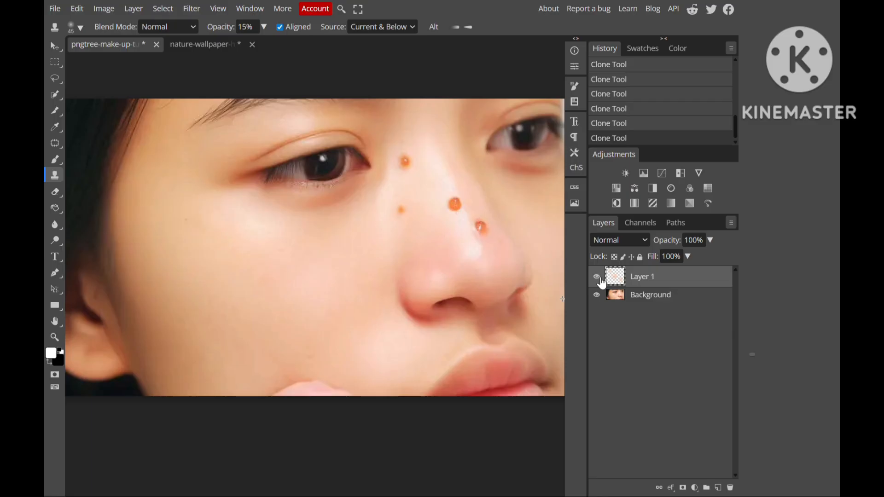
left_click(597, 278)
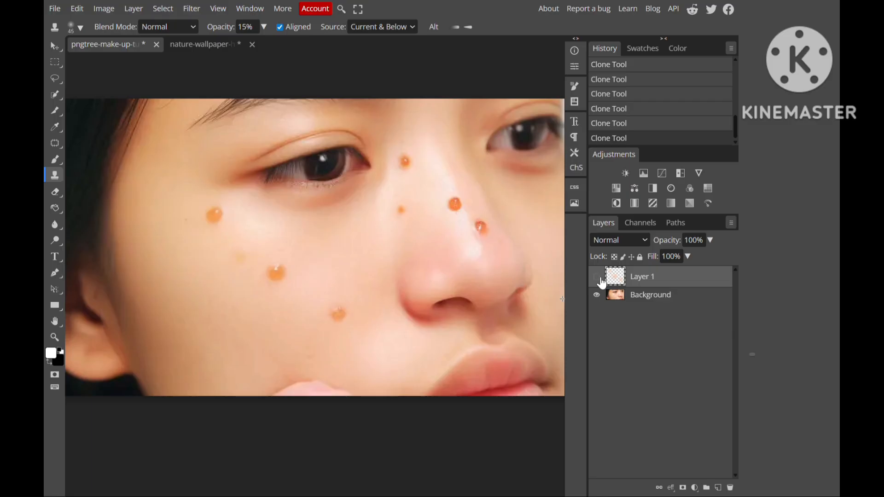
left_click(598, 279)
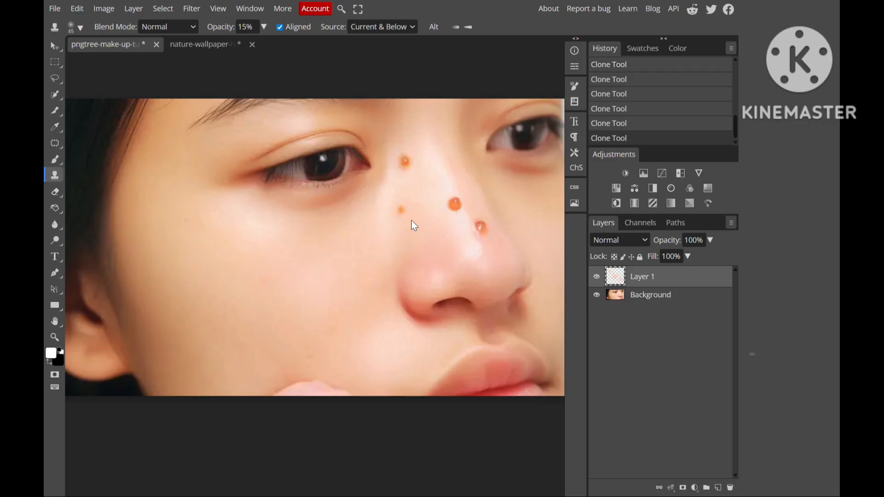
- Clone clean skin over the orange blemish on the upper nose bridge beside the inner eye corner
key("ctrl+plus")
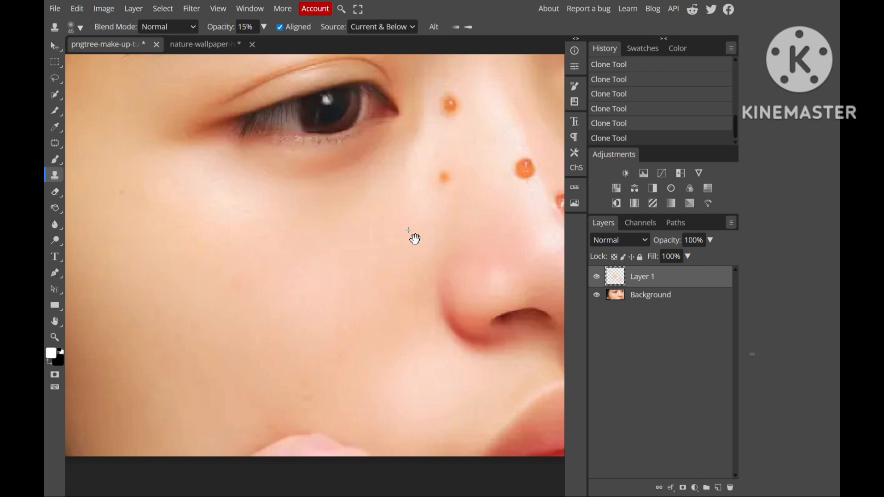
key("h")
mouse_move(462, 250)
left_mouse_down()
mouse_move(327, 309)
mouse_move(304, 309)
left_mouse_up()
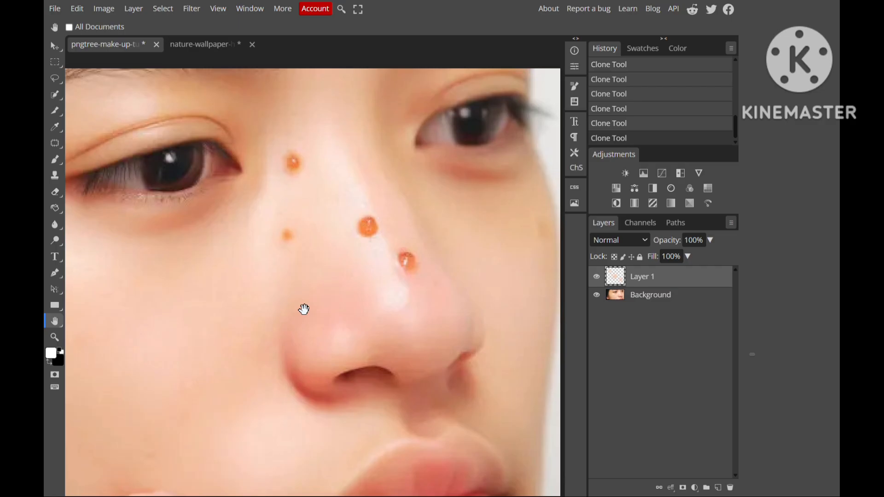
scroll(300, 307, "down", 3)
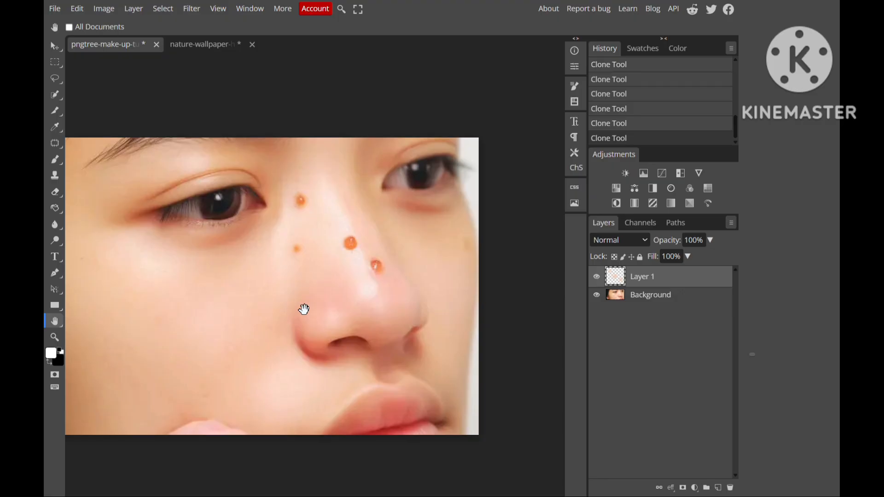
left_click(304, 309, "ctrl")
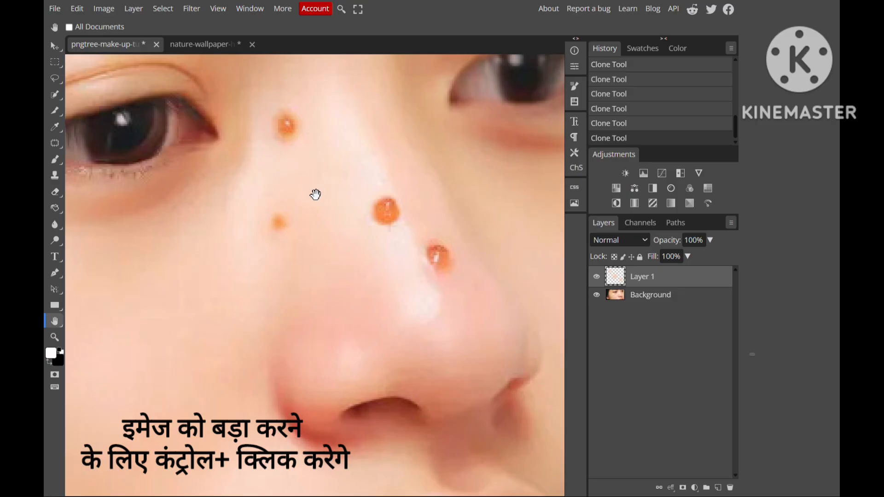
key("s")
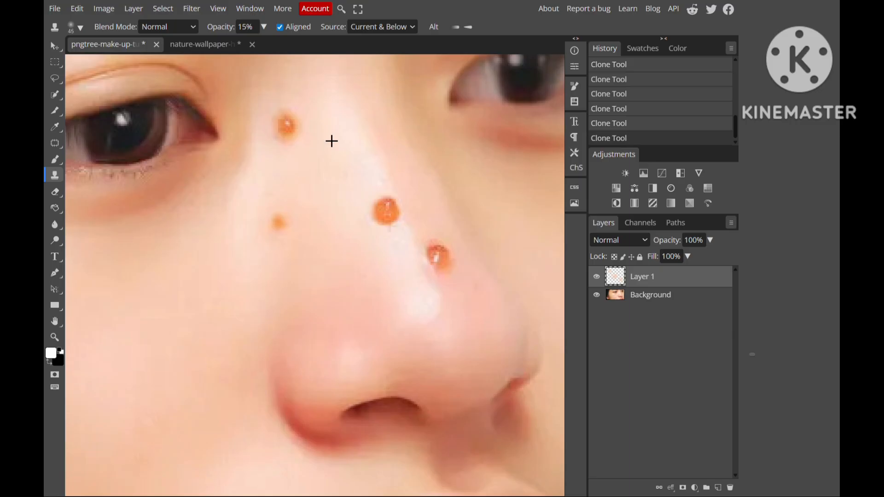
left_click(287, 127)
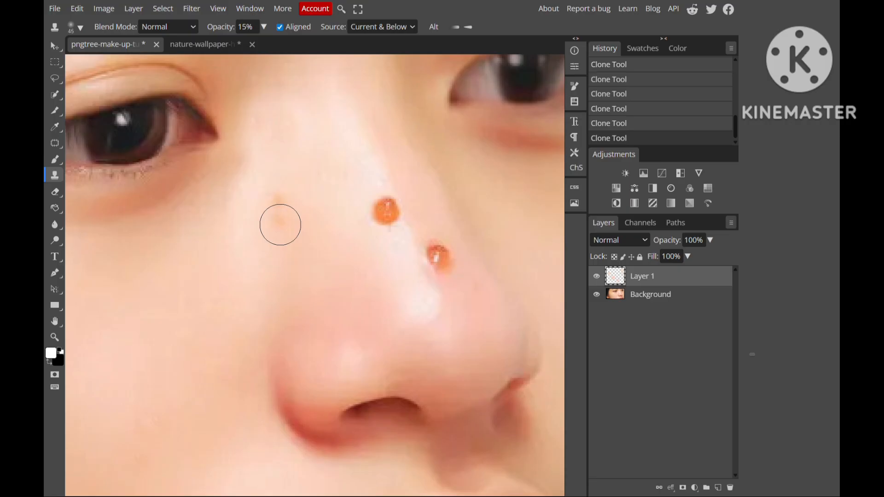
- Undo the last clone strokes on the small spot at the side of the nose and stamp over it with a 25 px brush
key("ctrl+z")
key("ctrl+z")
key("ctrl+z")
key("ctrl+z")
key("ctrl+z")
key("ctrl+z")
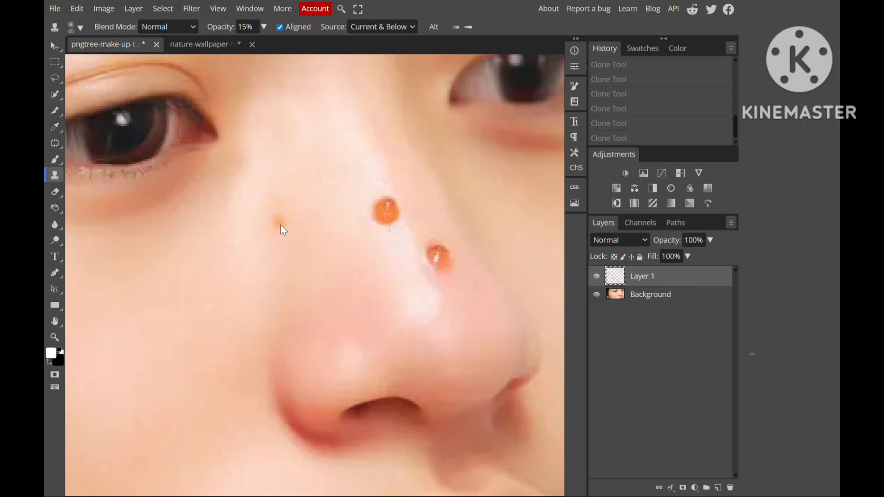
key("bracketleft")
key("bracketleft")
key("bracketleft")
key("bracketleft")
key("bracketleft")
left_click(277, 223)
left_click(278, 223)
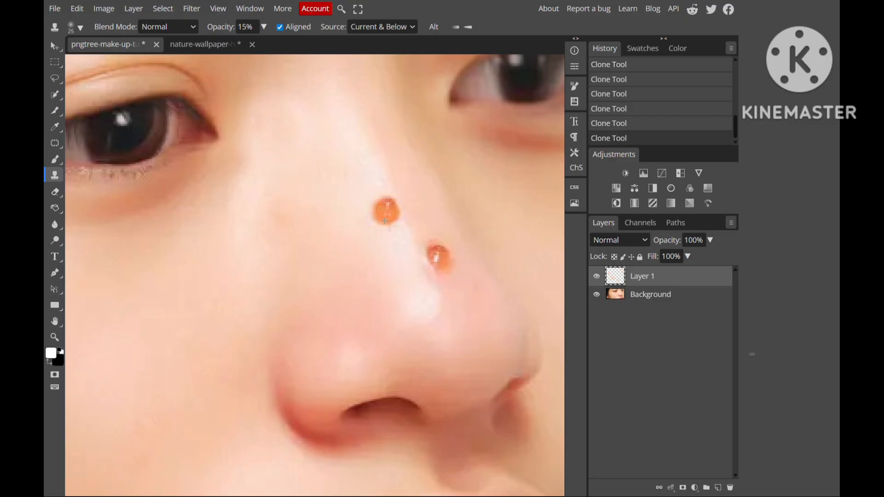
- Clone nearby skin over the upper orange blemish on the middle of the nose bridge with a 35 px brush
key("bracketright")
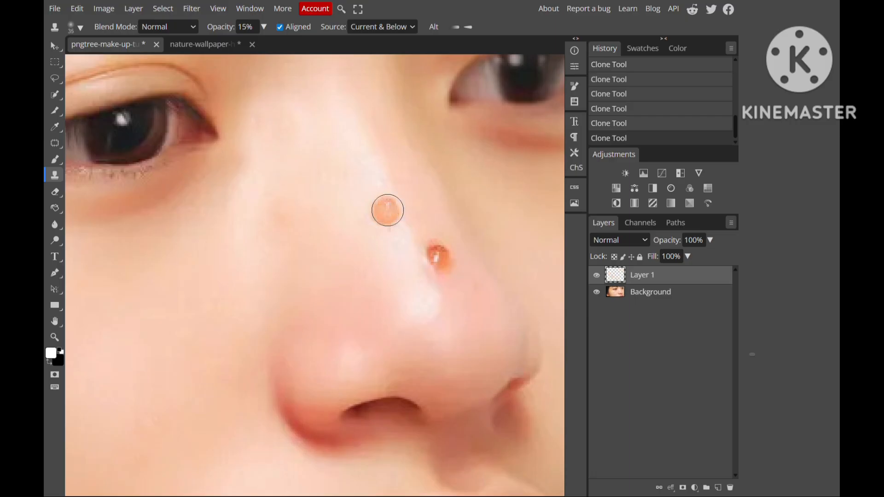
left_click(384, 214, "alt")
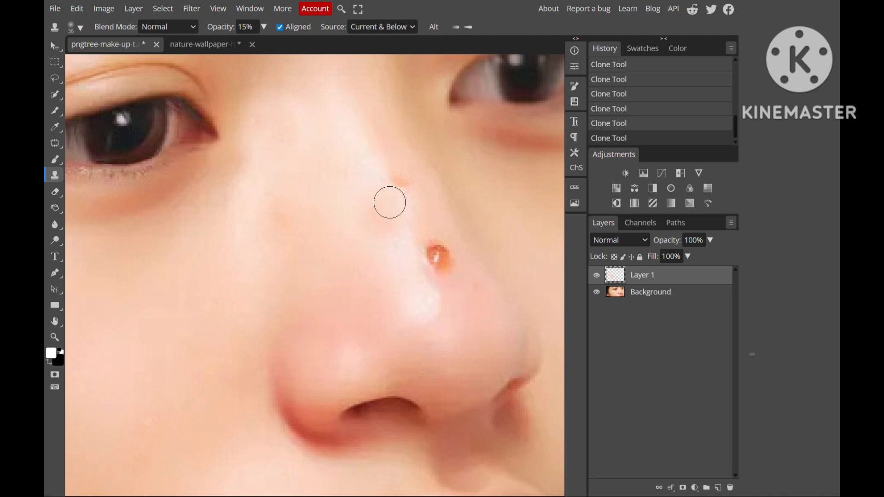
left_click(402, 209, "alt")
scroll(369, 170, "up", 2)
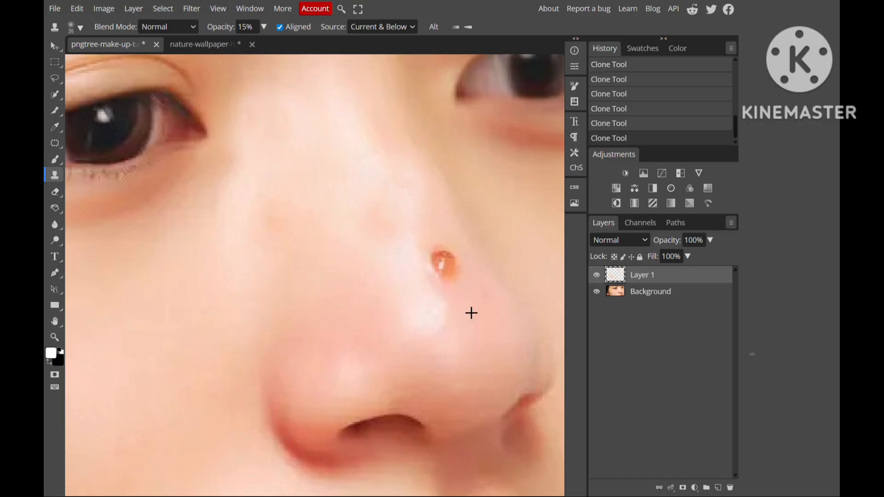
- Clone clean skin over the last orange blemish near the nose tip and soften the reddish traces around it
left_click(444, 265)
left_click(444, 265)
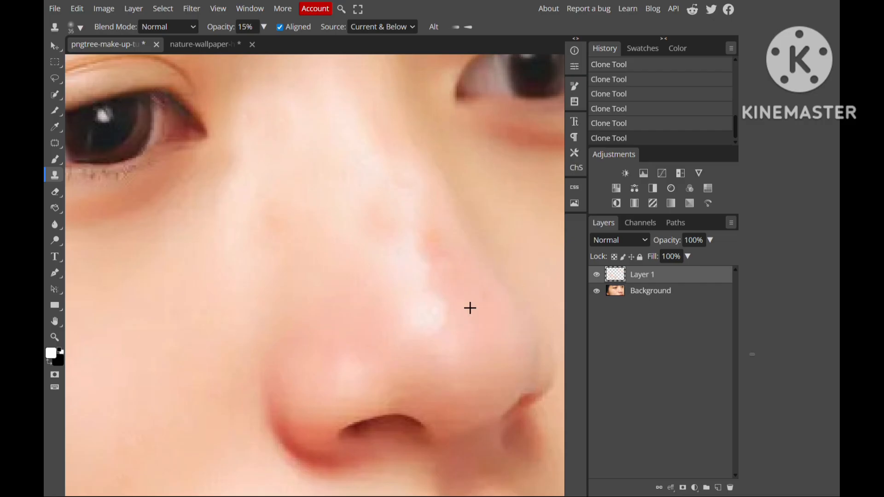
scroll(453, 290, "right", 1)
mouse_move(425, 242)
left_mouse_down()
mouse_move(428, 265)
mouse_move(433, 246)
mouse_move(424, 261)
mouse_move(442, 250)
mouse_move(425, 245)
mouse_move(431, 267)
mouse_move(446, 268)
mouse_move(445, 242)
mouse_move(427, 258)
mouse_move(432, 246)
mouse_move(417, 246)
mouse_move(432, 281)
left_mouse_up()
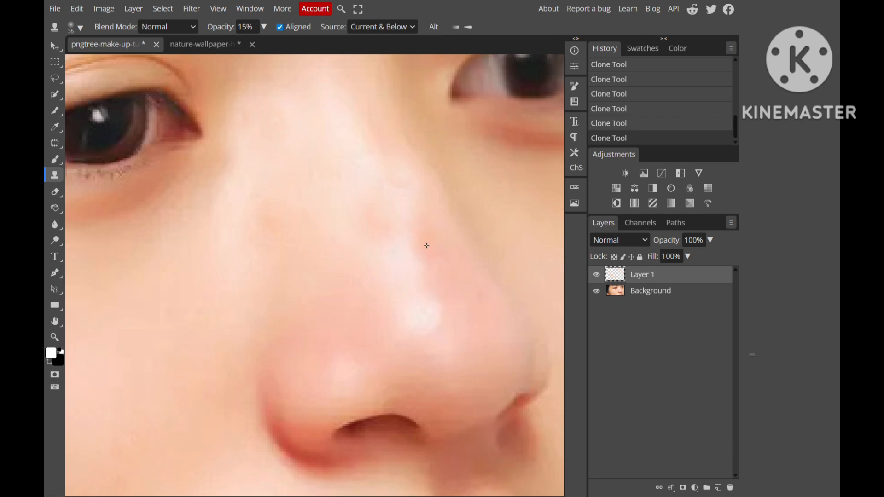
mouse_move(427, 242)
left_mouse_down()
mouse_move(421, 234)
mouse_move(429, 234)
left_mouse_up()
- Even out the faint leftover marks along the nose bridge by cloning surrounding skin over them
left_click(407, 201, "alt")
left_click_drag(398, 185, 397, 178)
left_click(377, 263, "alt")
mouse_move(374, 234)
left_mouse_down()
mouse_move(387, 229)
mouse_move(374, 251)
mouse_move(357, 231)
mouse_move(385, 240)
left_mouse_up()
- Compare the whole face before and after retouching by toggling the visibility of Layer 1
scroll(262, 247, "up", 1)
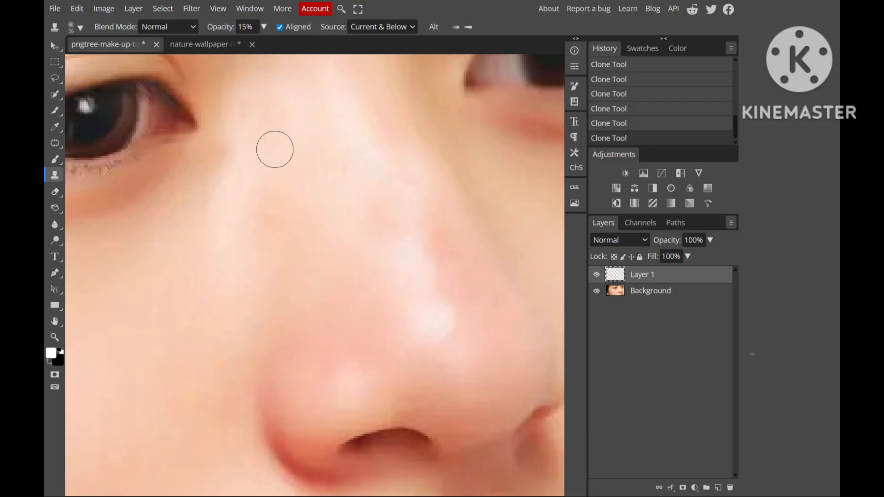
scroll(275, 138, "up", 2)
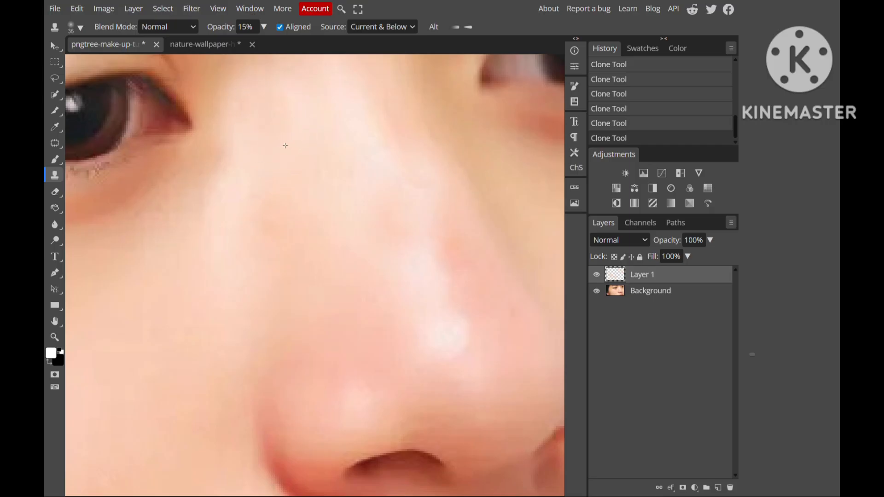
scroll(285, 146, "down", 4)
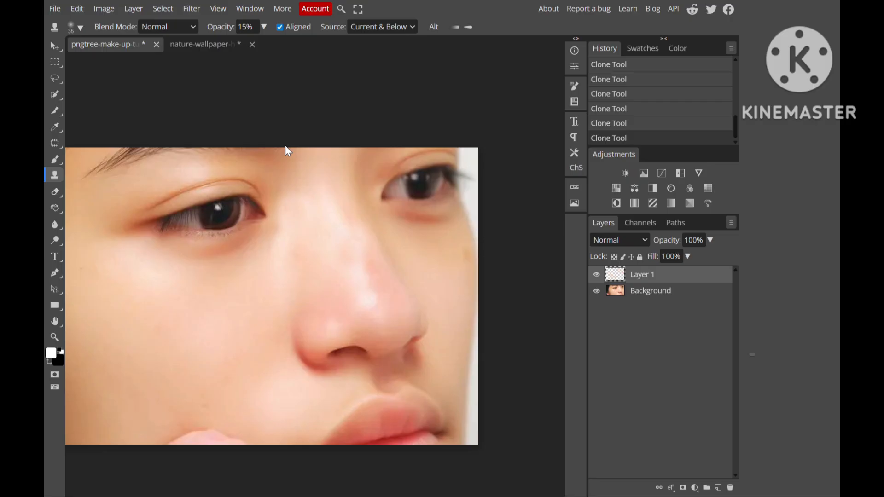
scroll(285, 146, "down", 2)
scroll(285, 146, "up", 2)
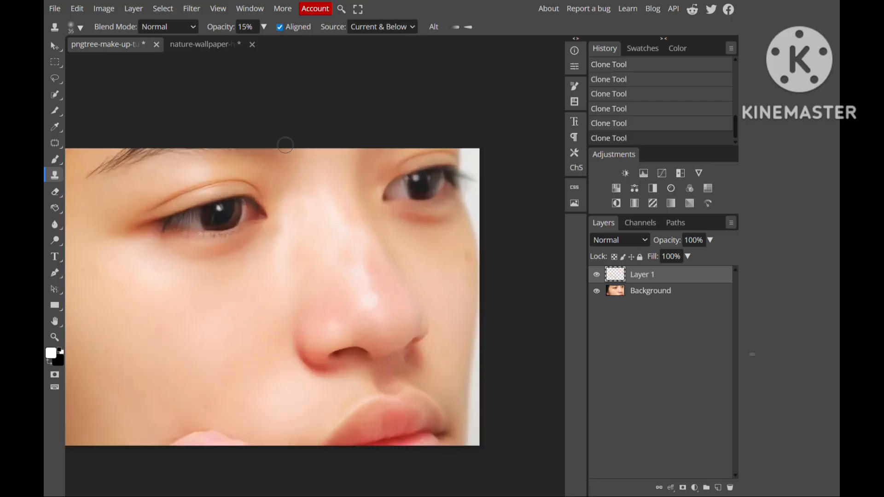
key("h")
left_click_drag(261, 292, 322, 263)
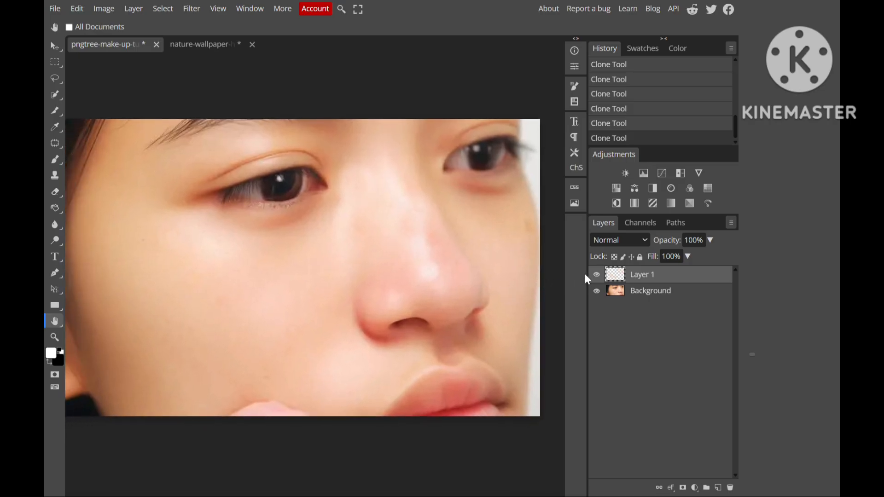
left_click(597, 275)
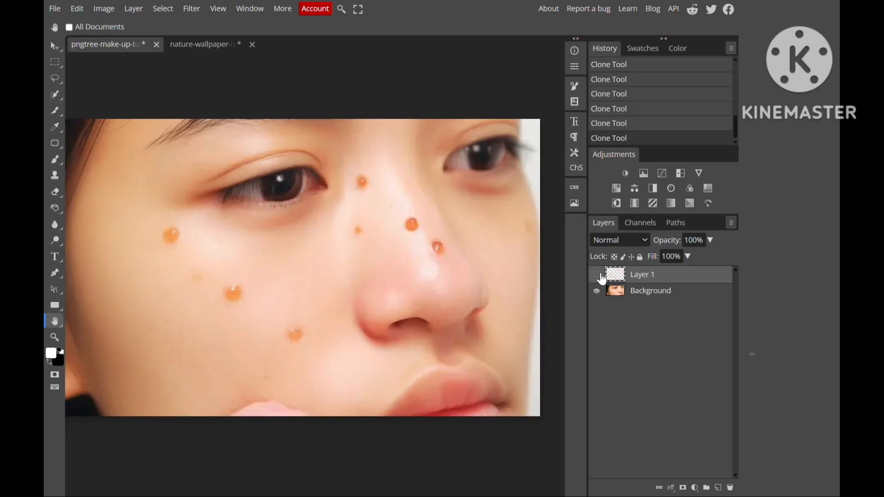
left_click(596, 275)
left_click(598, 275)
left_click(598, 275)
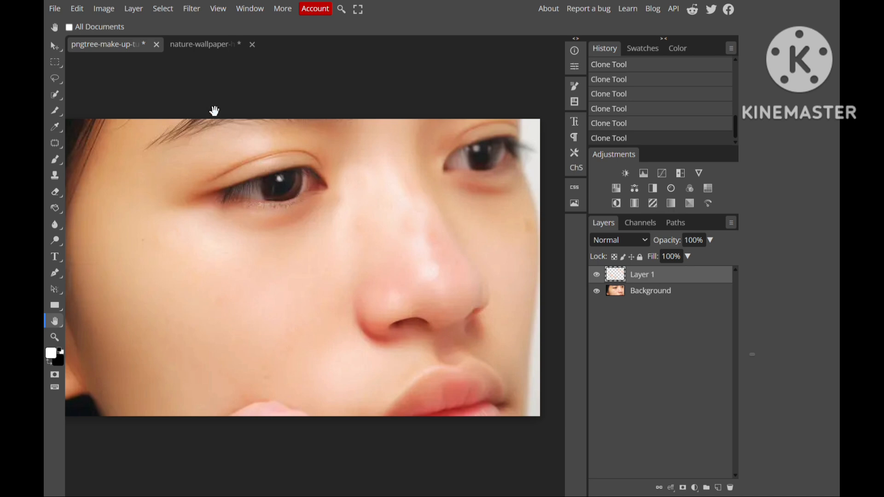
- Switch to the open nature-wallpaper document with the lighthouse
left_click(207, 49)
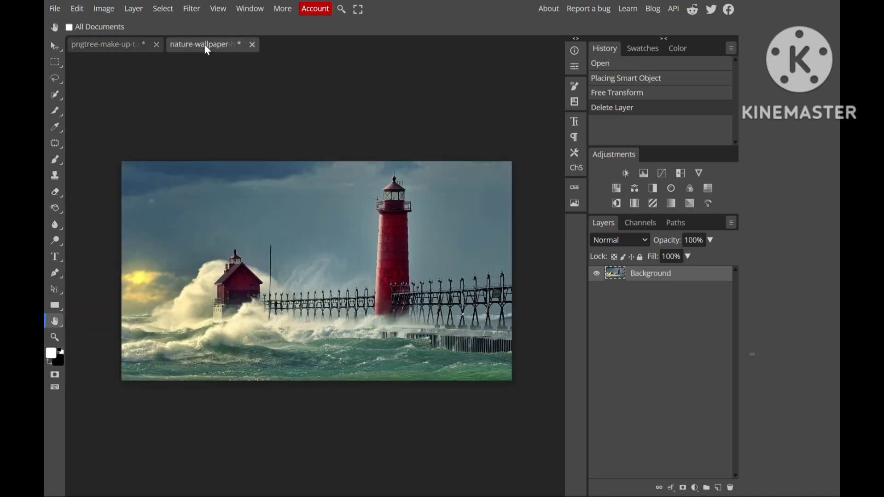
left_click(55, 46)
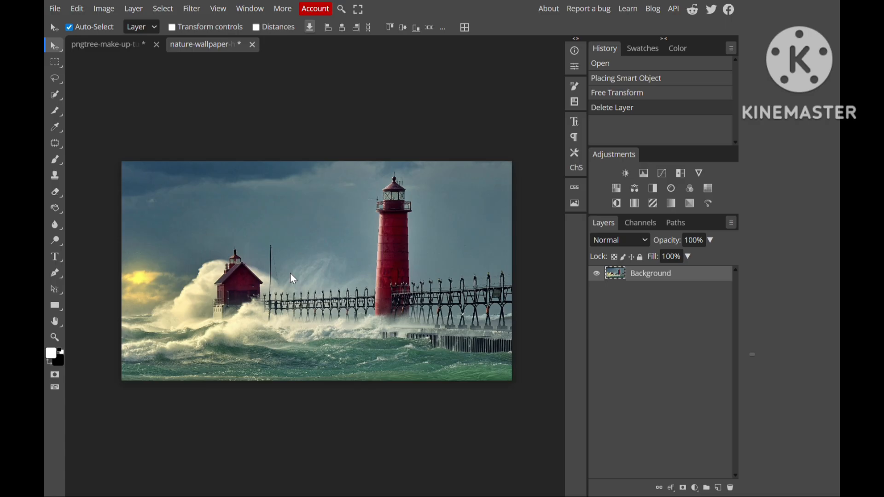
left_click_drag(161, 269, 46, 248)
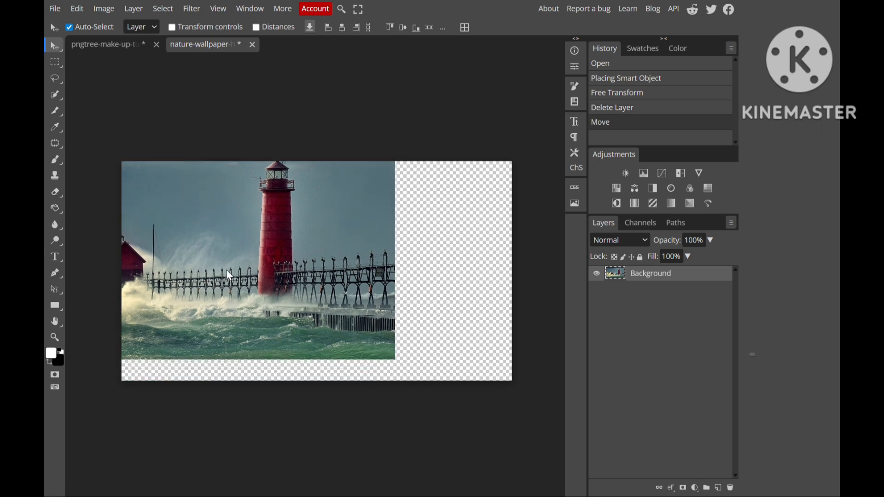
key("ctrl+z")
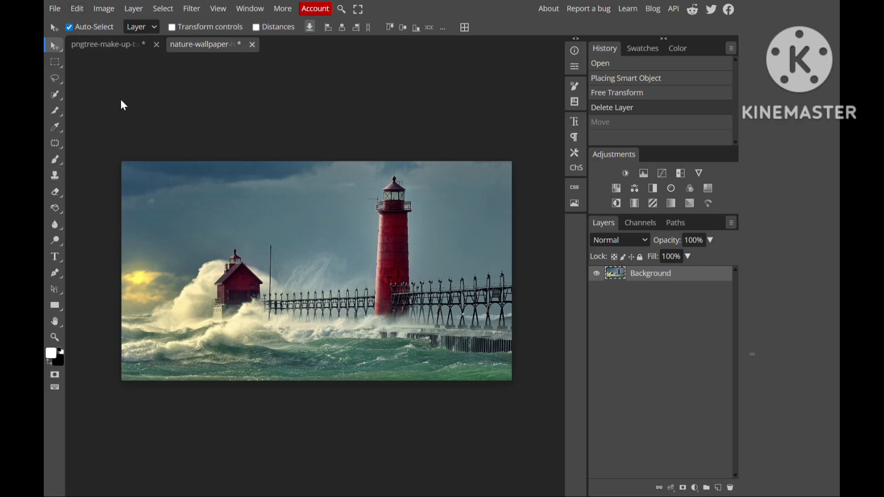
- Set the Clone Stamp to 100% hardness and 100% opacity, and add a new empty layer above the Background
key("s")
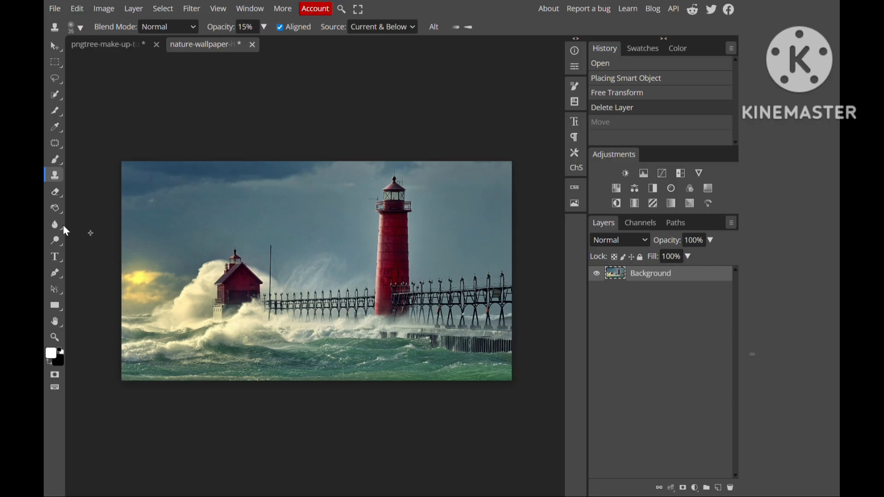
left_click(80, 28)
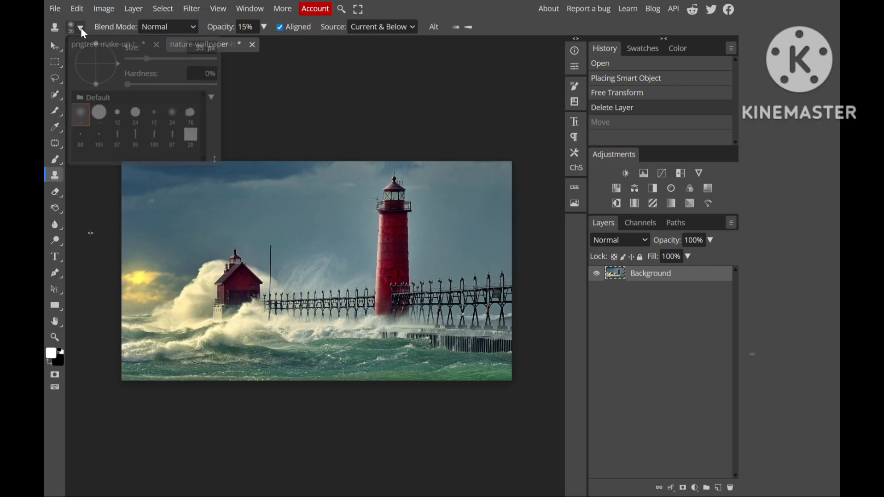
left_click(220, 86)
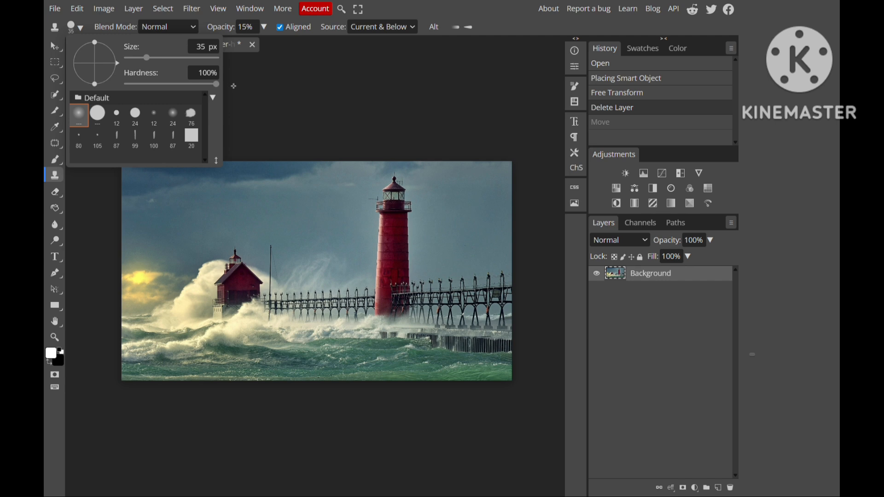
left_click(264, 26)
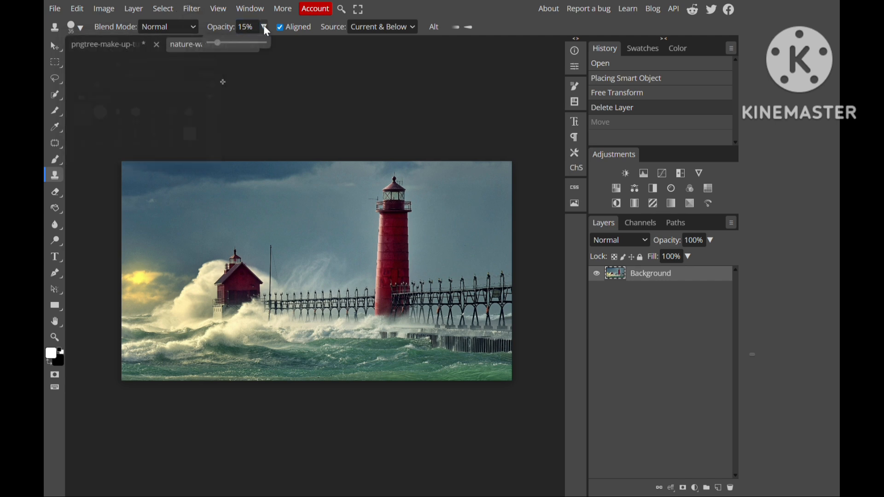
left_click(264, 44)
left_click(718, 488)
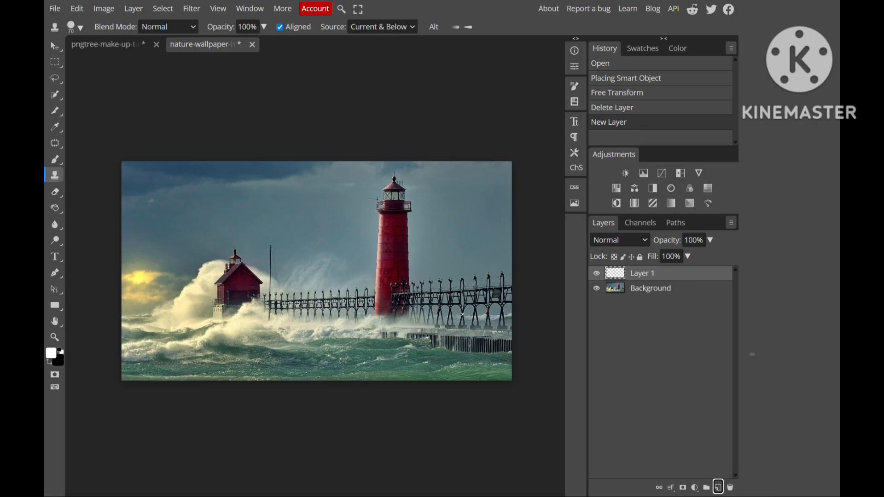
- Clone the red lighthouse onto the pier between it and the red house using a hard 150 px brush
left_click(404, 286, "alt")
key("bracketright")
key("bracketright")
key("bracketright")
key("bracketright")
key("bracketright")
key("bracketright")
key("bracketright")
key("bracketright")
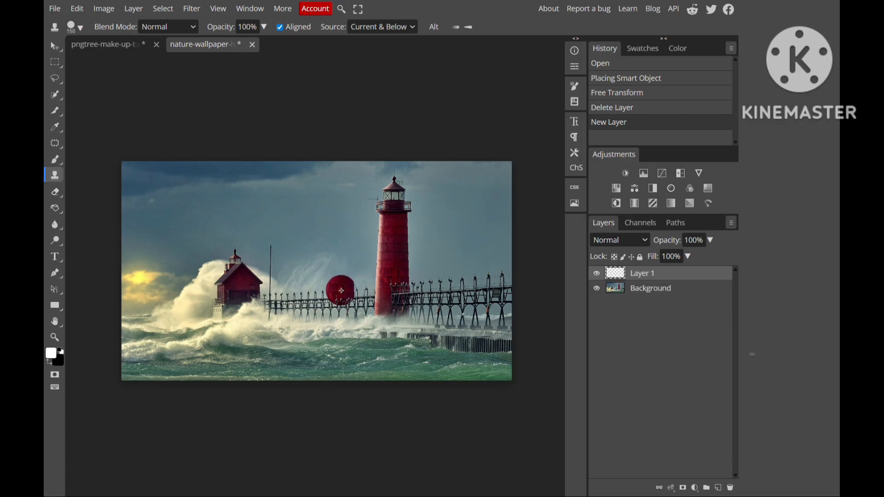
mouse_move(341, 290)
left_mouse_down()
mouse_move(342, 247)
mouse_move(339, 324)
mouse_move(330, 319)
mouse_move(330, 246)
mouse_move(343, 214)
mouse_move(347, 225)
mouse_move(339, 253)
mouse_move(332, 212)
mouse_move(334, 234)
mouse_move(344, 201)
mouse_move(338, 217)
mouse_move(334, 200)
mouse_move(341, 217)
left_mouse_up()
mouse_move(340, 236)
left_mouse_down()
mouse_move(346, 324)
mouse_move(324, 323)
mouse_move(321, 283)
left_mouse_up()
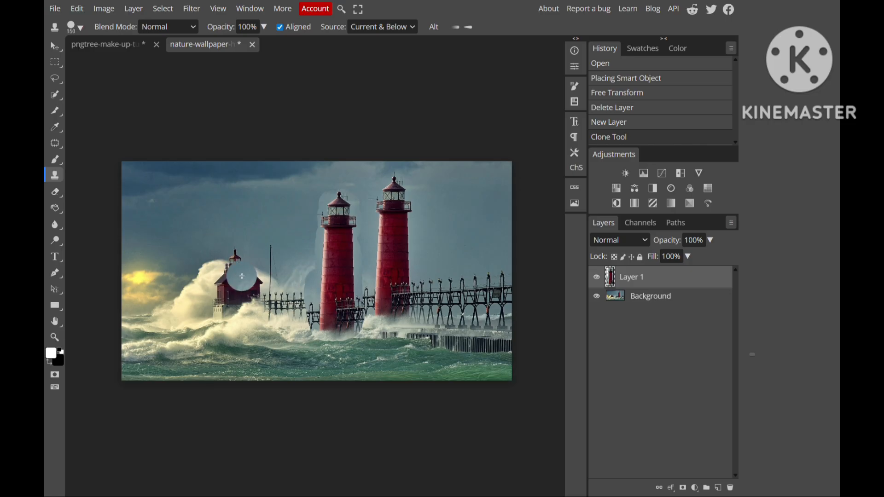
- Undo the cloned lighthouse and set the Clone Stamp brush hardness to 0%
left_click(262, 26)
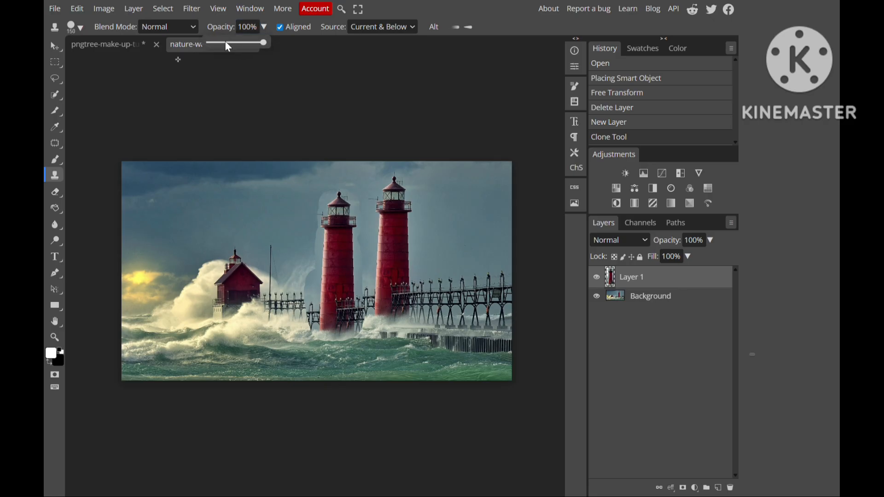
left_click(221, 43)
left_click(80, 27)
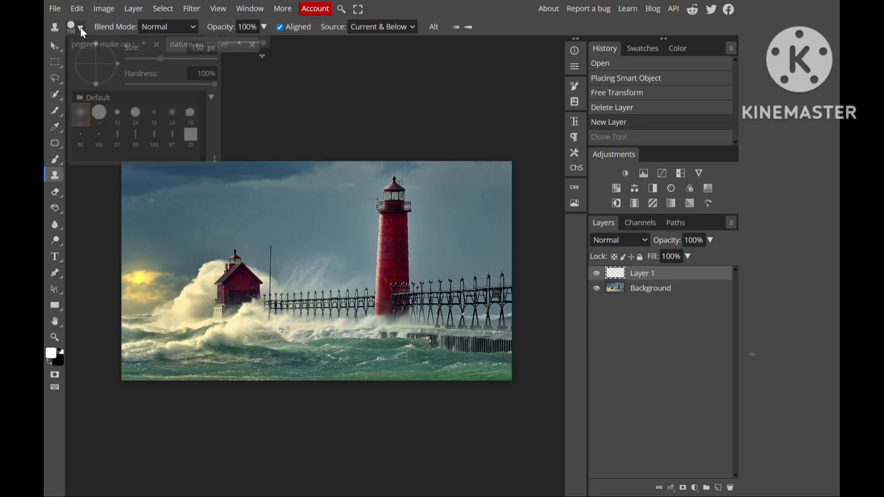
left_click(127, 85)
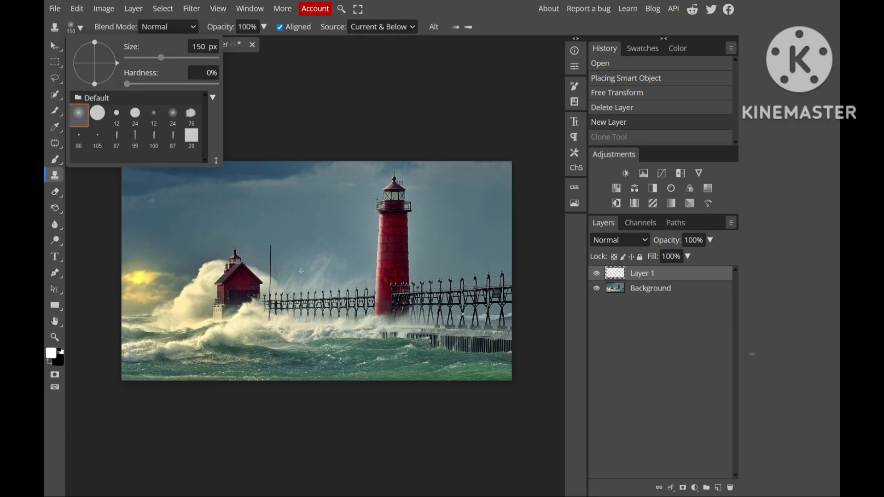
- Clone a full copy of the red lighthouse on each side of the original on Layer 1 with a soft 350 px brush
left_click_drag(307, 280, 331, 314)
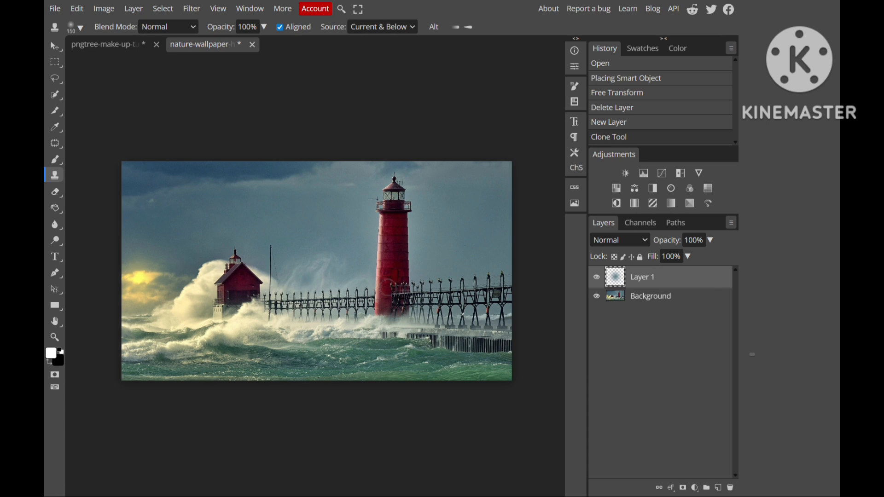
key("bracketright")
key("bracketright")
key("bracketright")
key("bracketright")
mouse_move(389, 288)
left_mouse_down()
mouse_move(322, 293)
mouse_move(326, 202)
mouse_move(317, 323)
mouse_move(330, 320)
mouse_move(316, 317)
mouse_move(324, 321)
left_mouse_up()
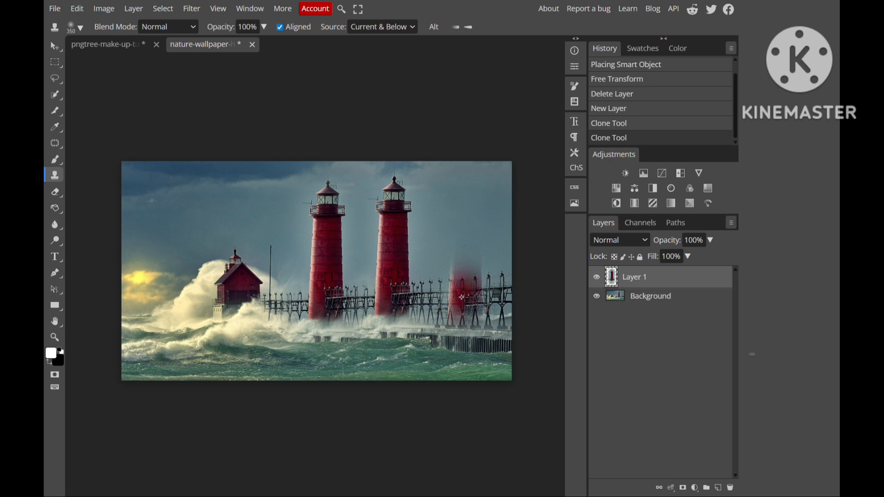
mouse_move(462, 297)
left_mouse_down()
mouse_move(463, 197)
mouse_move(455, 205)
mouse_move(473, 210)
mouse_move(473, 299)
mouse_move(467, 323)
mouse_move(452, 331)
mouse_move(471, 339)
mouse_move(455, 331)
mouse_move(459, 229)
left_mouse_up()
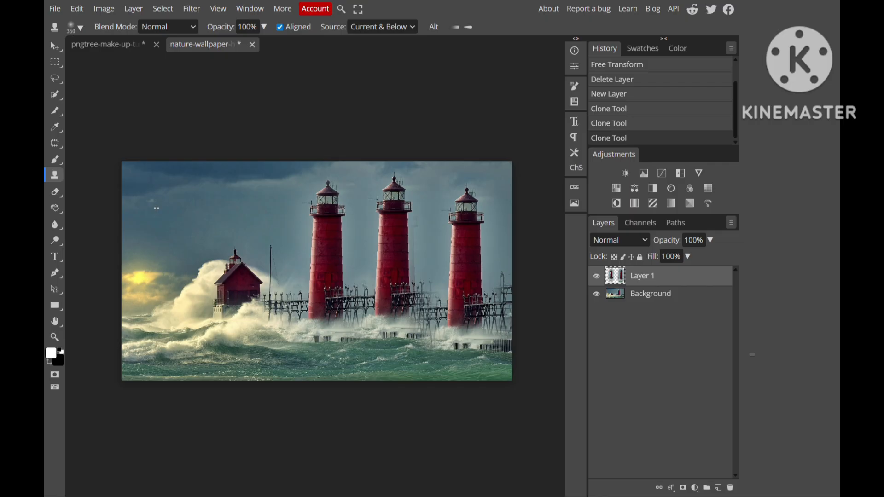
- Compare the seascape with and without the cloned lighthouses by toggling the visibility of Layer 1
key("v")
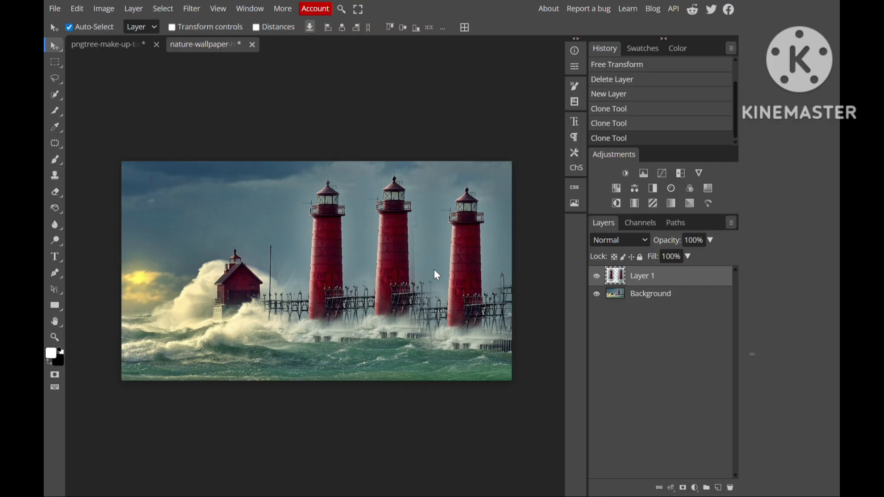
left_click(596, 276)
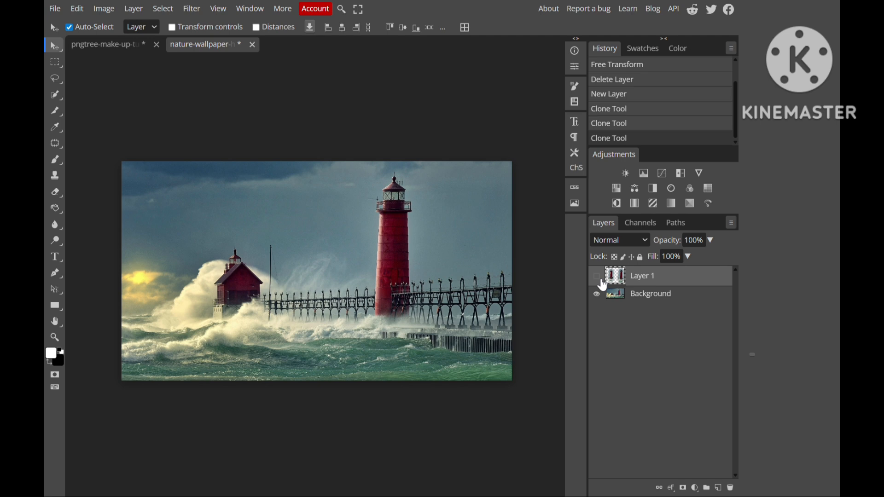
left_click(598, 278)
- Hide the Background layer and erase the water edge beneath the left lighthouse copy with a hard 80 px Eraser
left_click(599, 295)
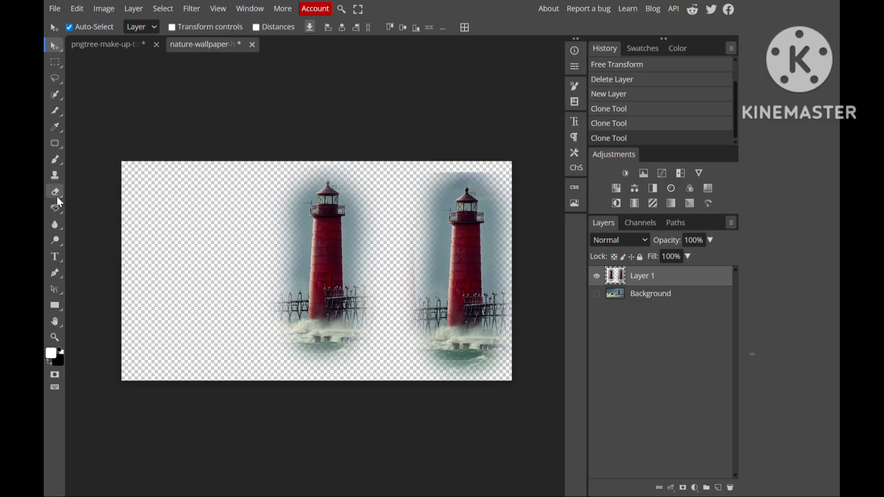
key("e")
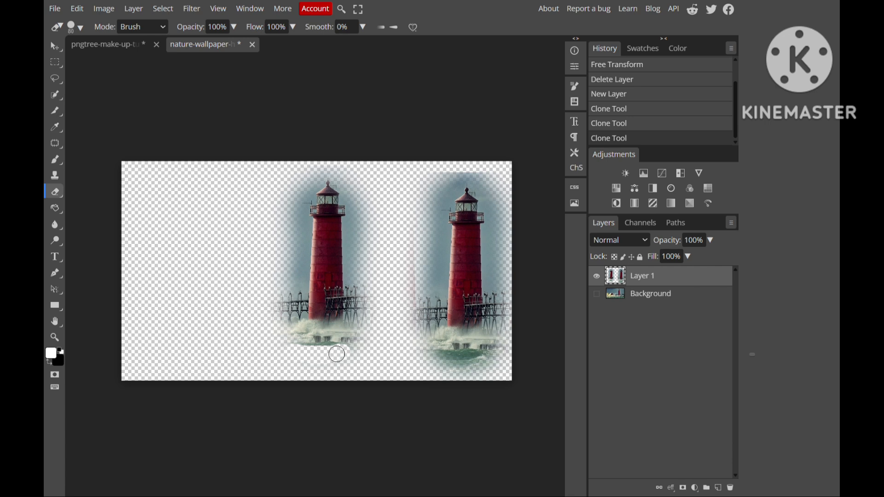
left_click_drag(328, 357, 325, 364)
scroll(325, 364, "down", 1)
scroll(326, 364, "right", 1)
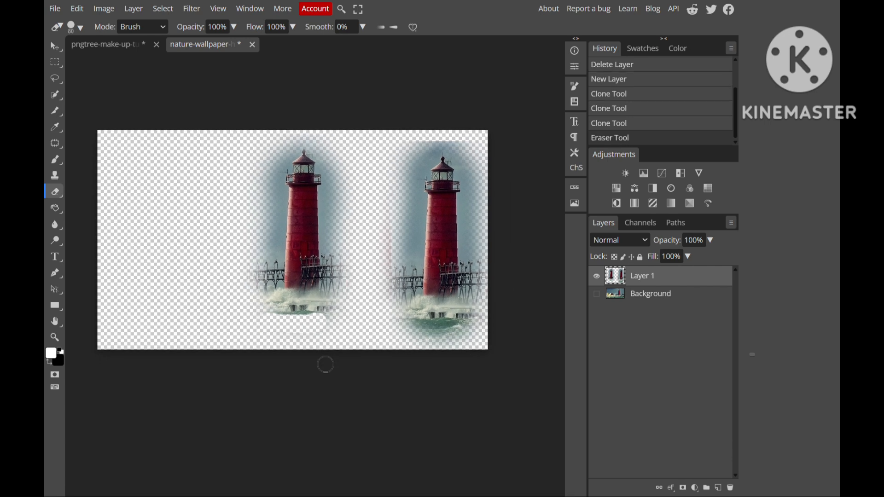
- Soften the water edge beneath the left lighthouse copy using the Eraser at 0% hardness, enlarging its brush to 200 px
left_click(81, 27)
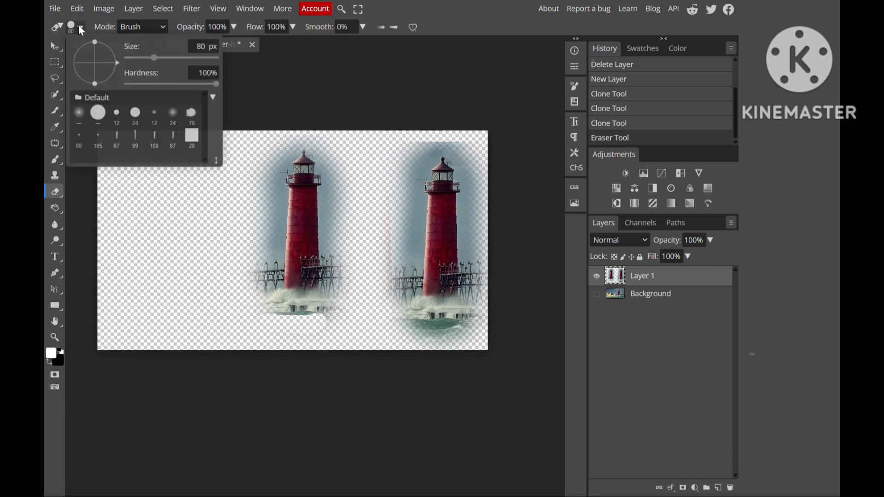
left_click(128, 85)
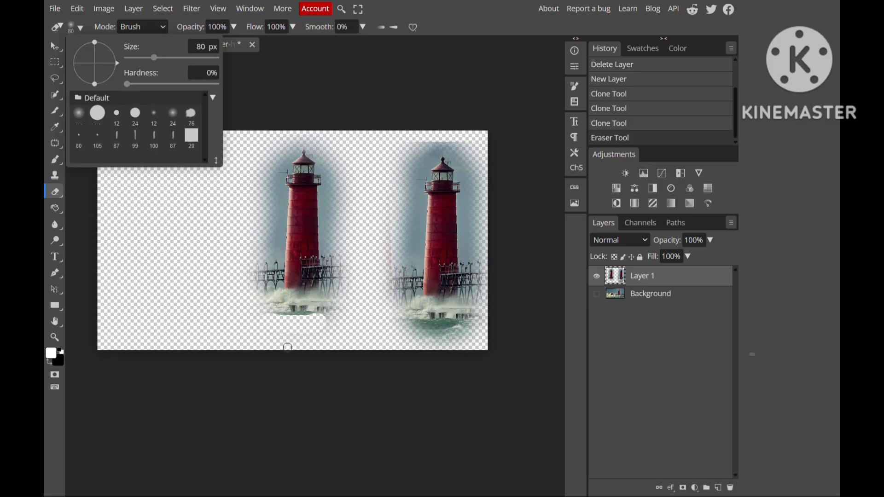
scroll(287, 344, "down", 1)
left_click(284, 325)
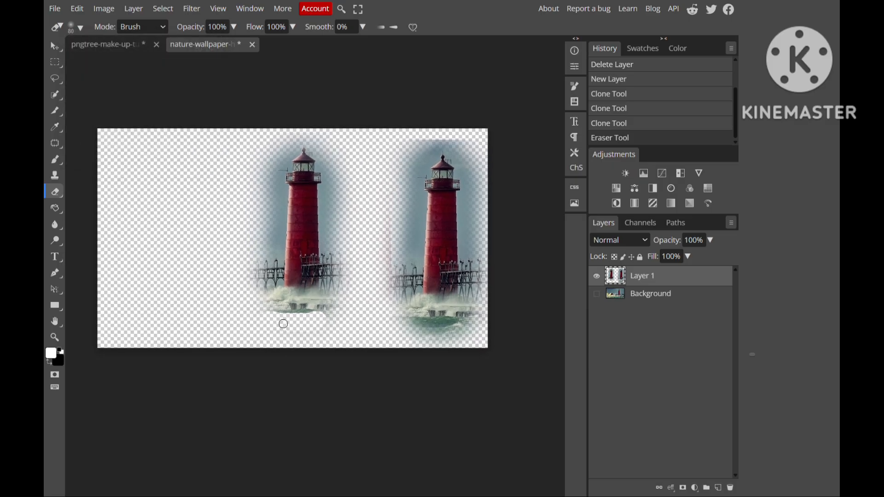
left_click(283, 324)
key("bracketright")
key("bracketright")
key("bracketright")
key("bracketright")
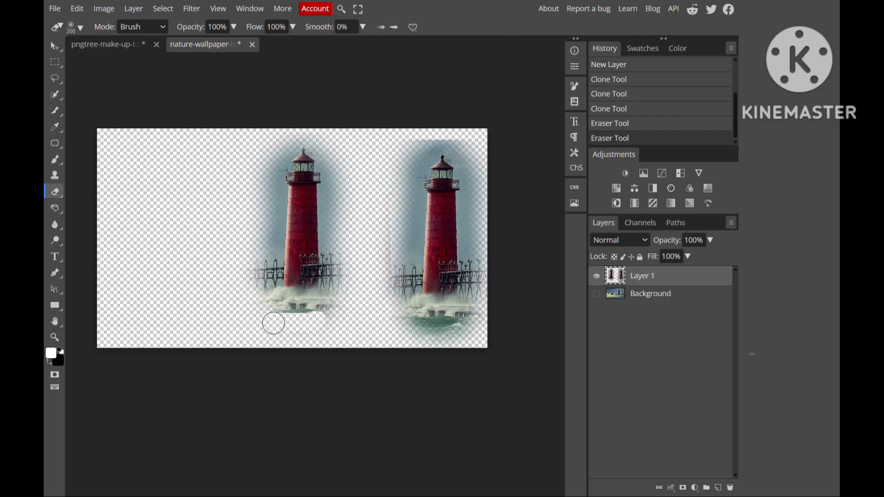
left_click_drag(304, 328, 328, 337)
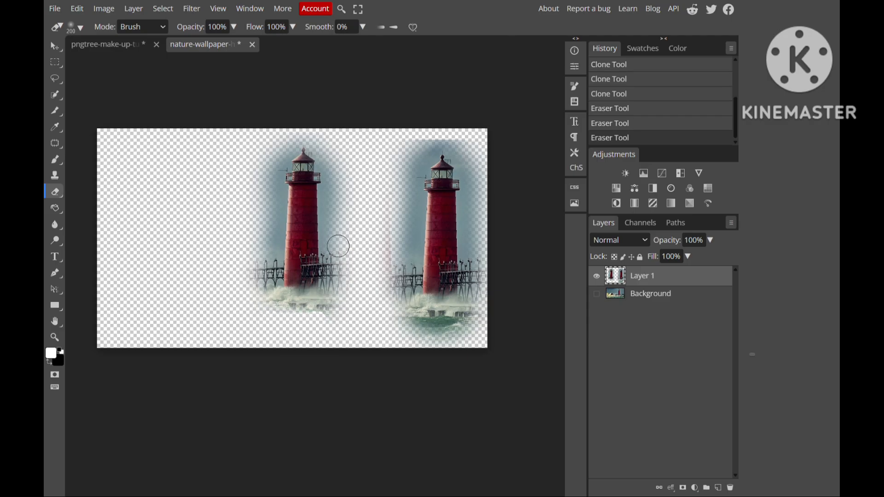
- Erase the sky halo around the left lighthouse copy with the soft 200 px Eraser and show the Background layer again
mouse_move(339, 165)
left_mouse_down()
mouse_move(339, 231)
mouse_move(349, 164)
mouse_move(322, 133)
mouse_move(296, 126)
mouse_move(287, 134)
mouse_move(262, 173)
mouse_move(258, 239)
left_mouse_up()
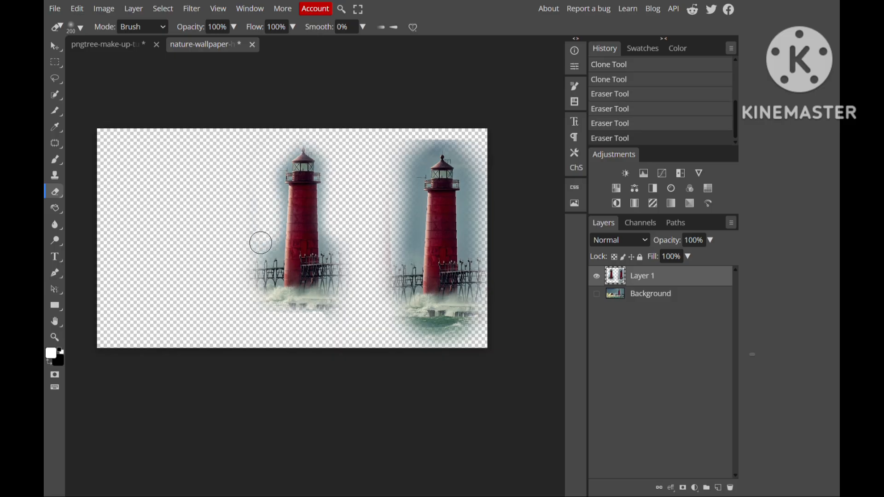
left_click(597, 294)
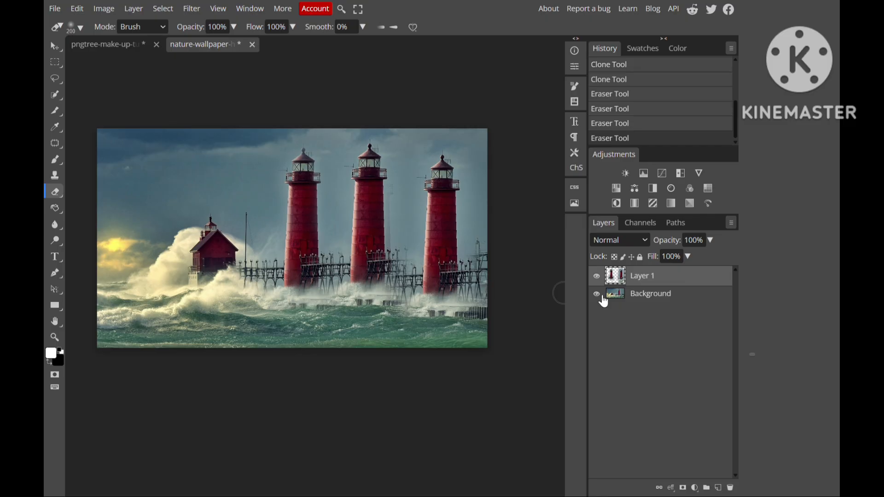
- Switch to the retouched portrait document and activate the Move tool
left_click(98, 43)
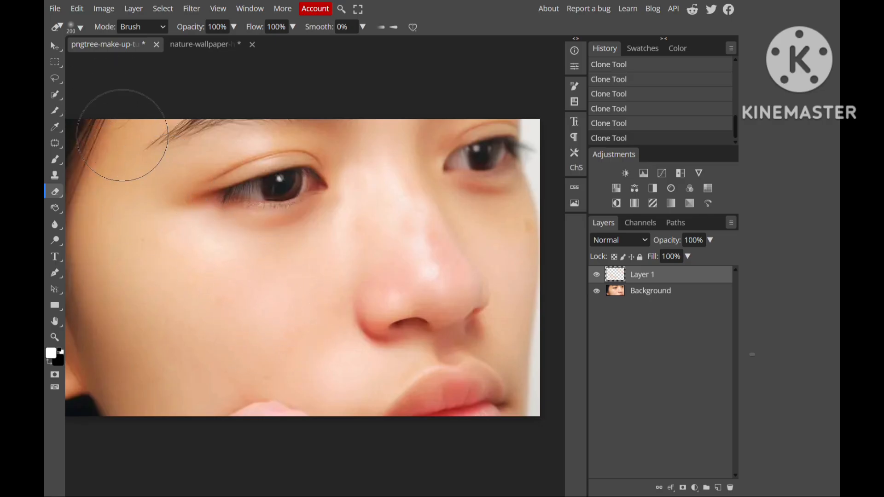
key("v")
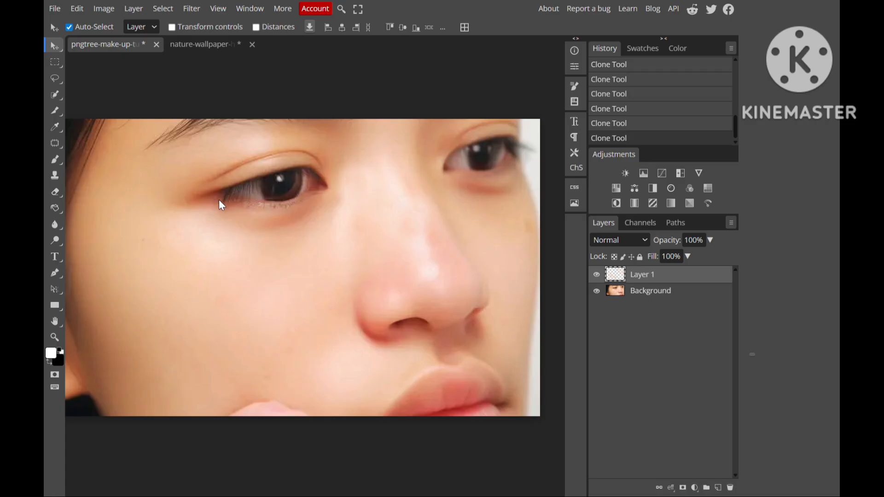